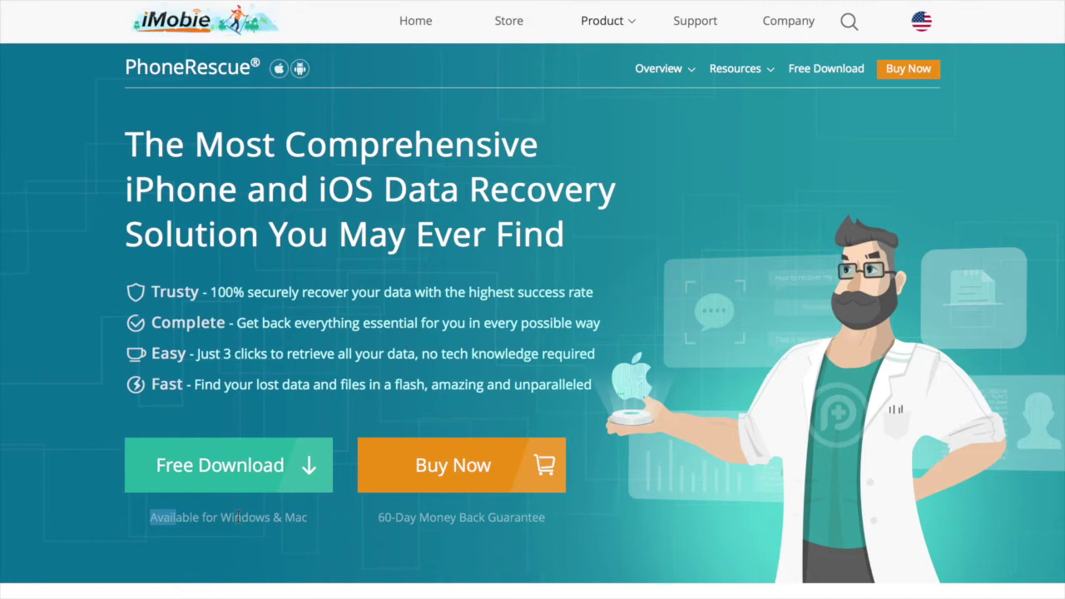
Open the PhoneRescue pricing page and view the Business License computer-count options
drag(379, 517, 553, 518)
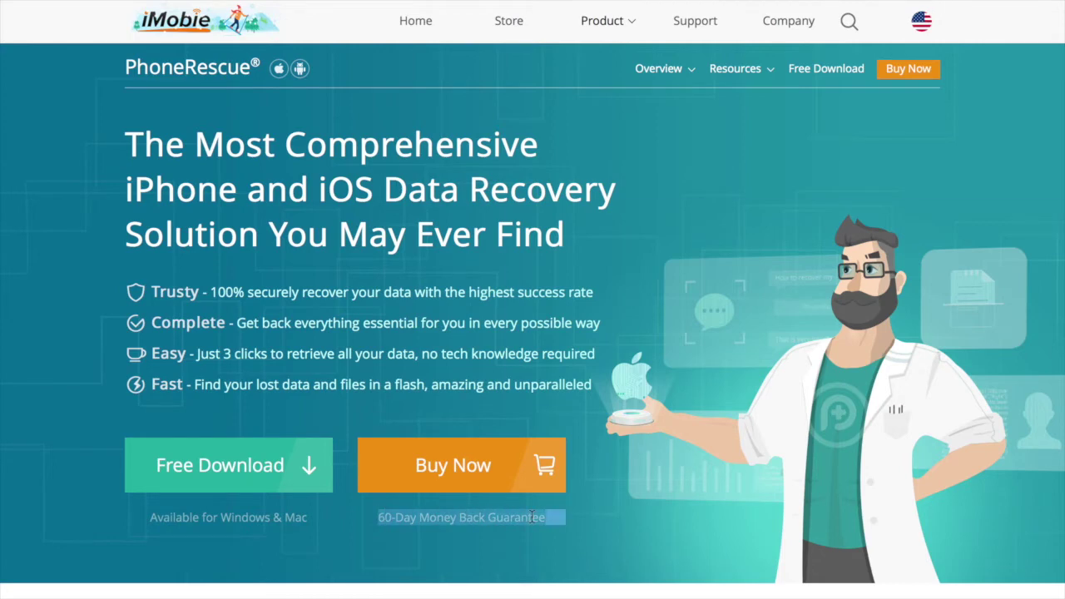
click(468, 324)
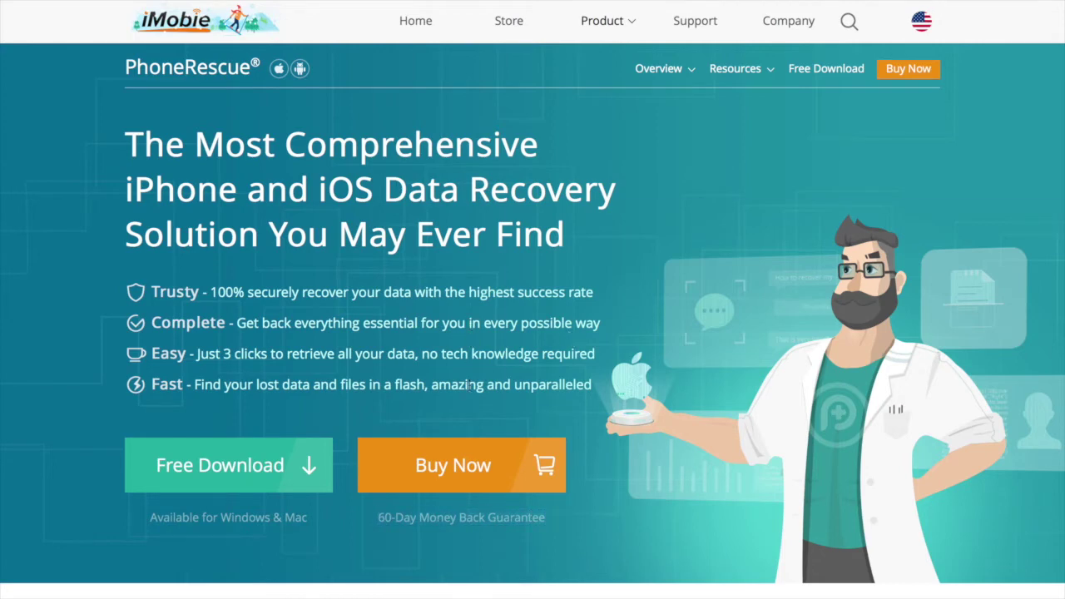
click(462, 454)
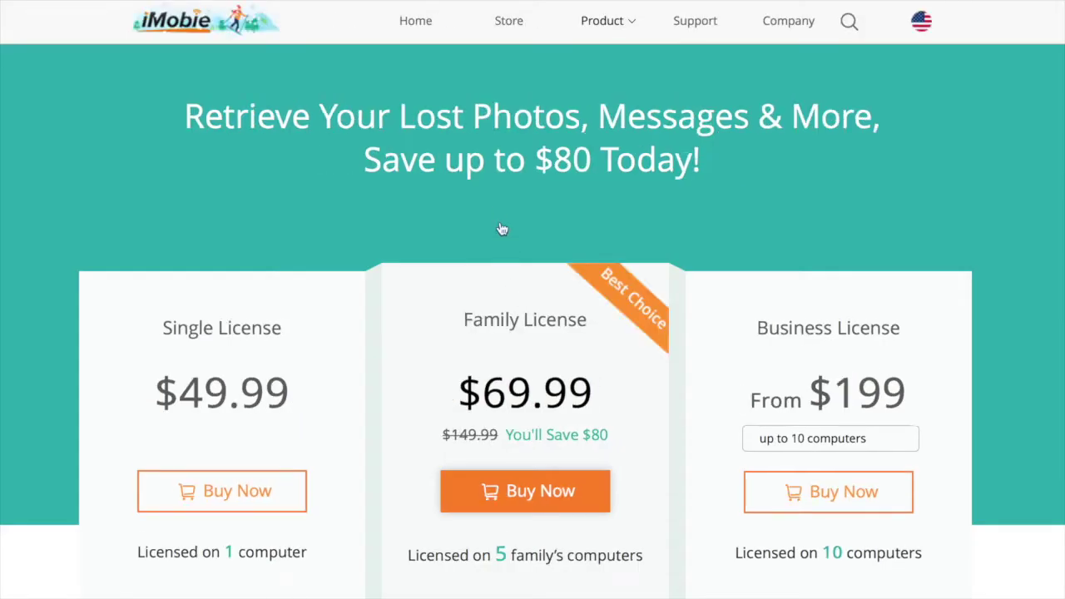
scroll(502, 229, down, 3)
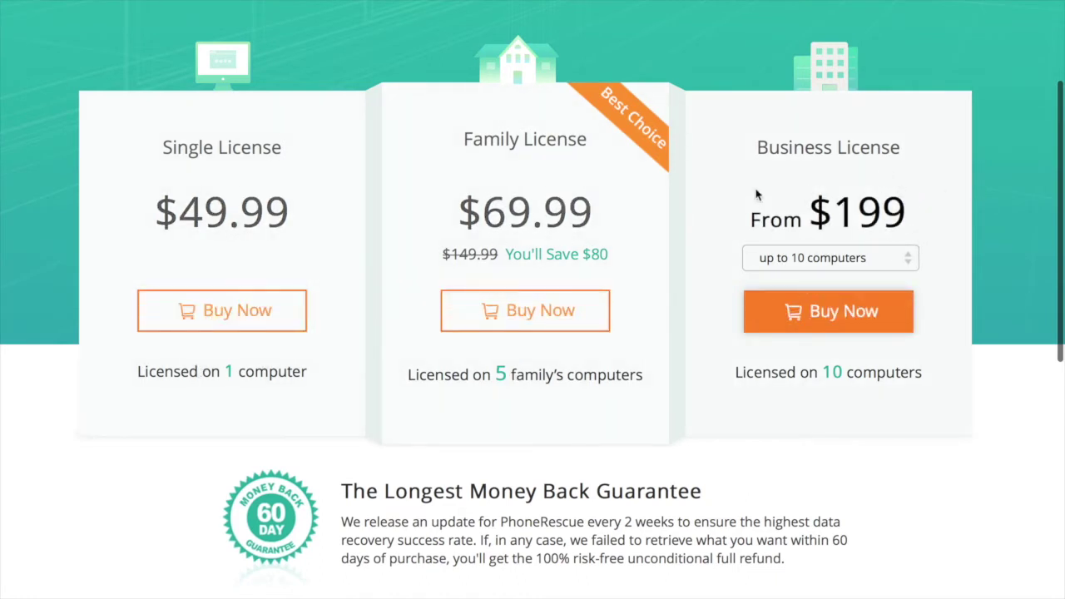
click(894, 269)
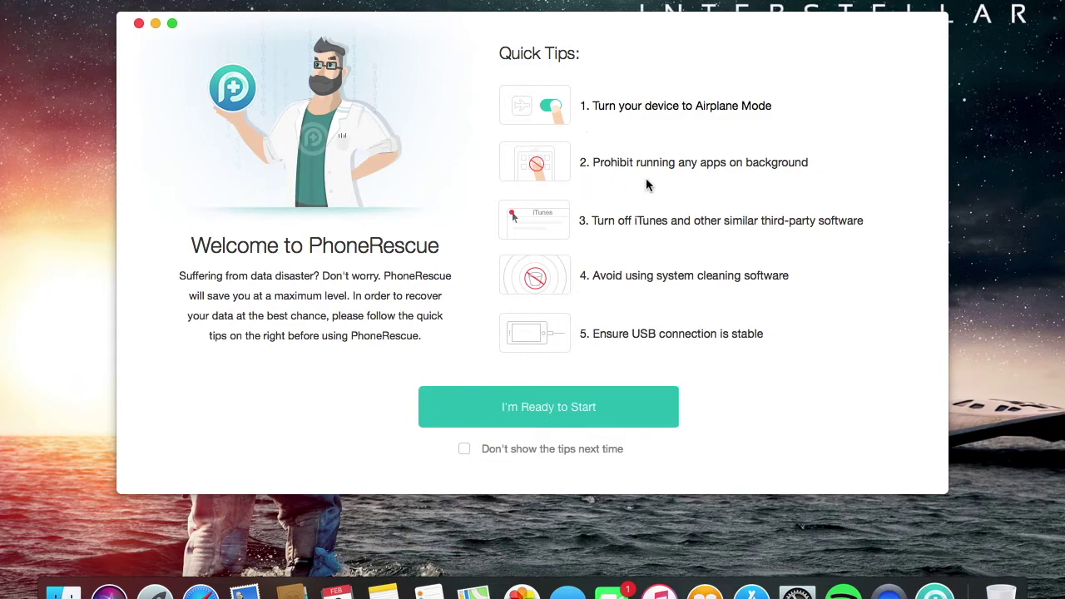
Dismiss the quick tips and acknowledge the trust-this-computer instructions until the iPhone shows connected
click(523, 407)
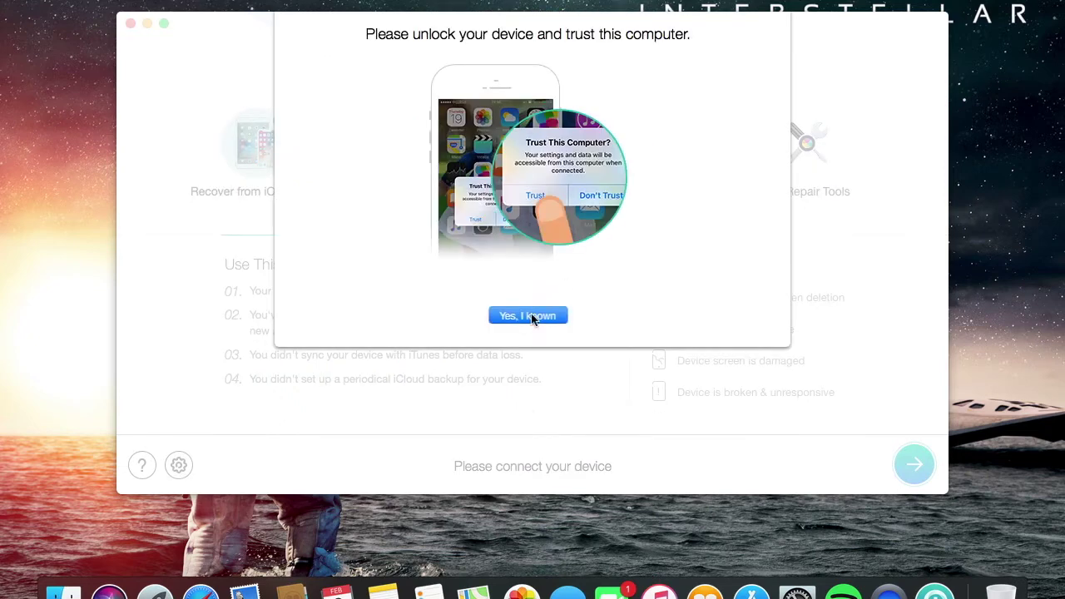
click(533, 318)
click(533, 318)
click(532, 317)
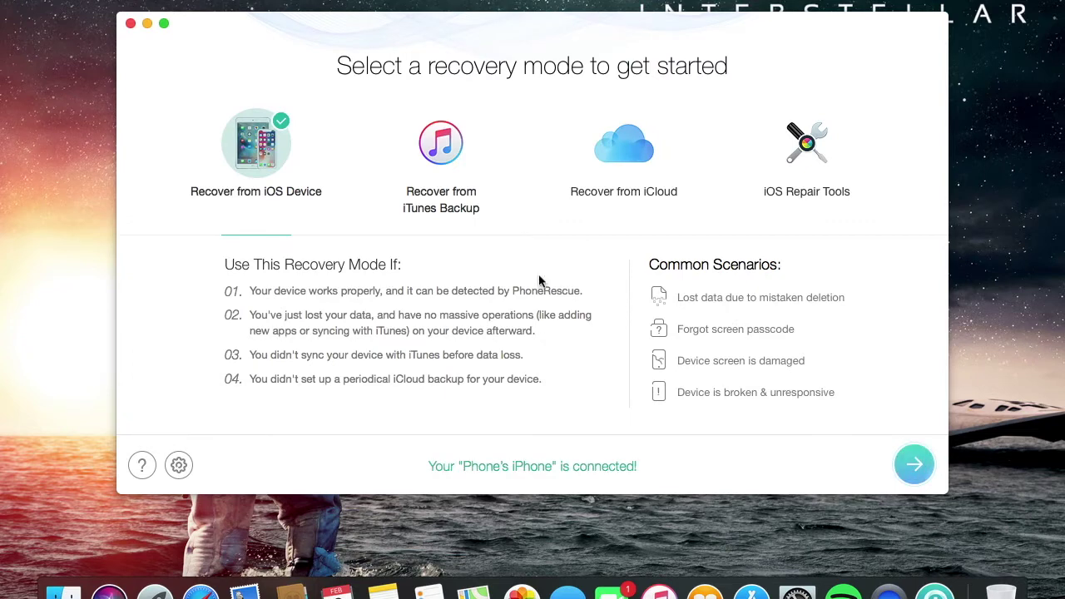
Try the iTunes Backup, iCloud and iOS Repair Tools modes, then open export format settings
mouse_move(468, 208)
click(425, 148)
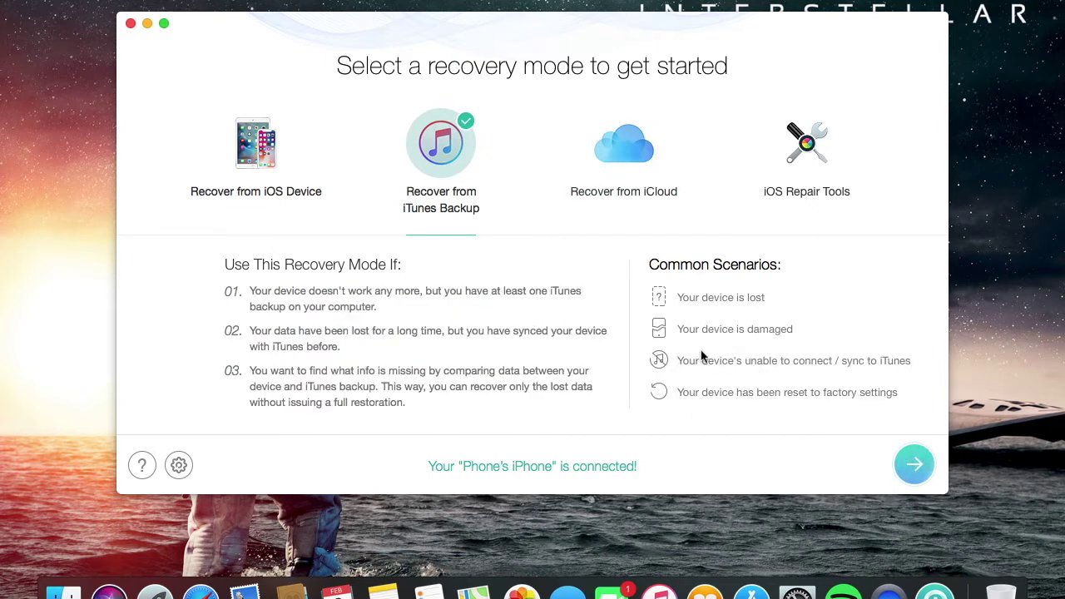
click(631, 158)
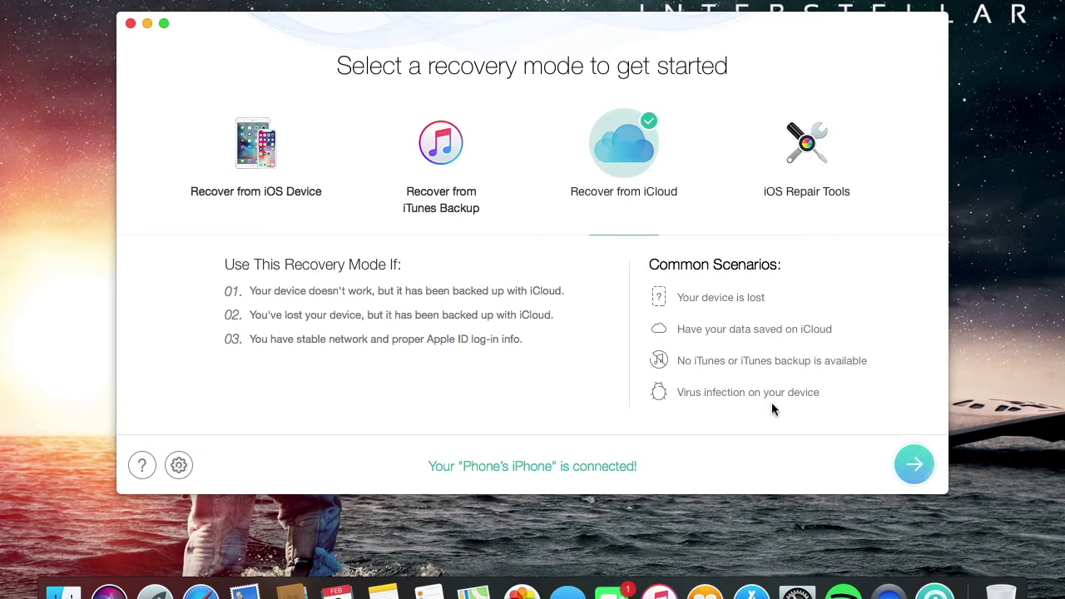
click(809, 151)
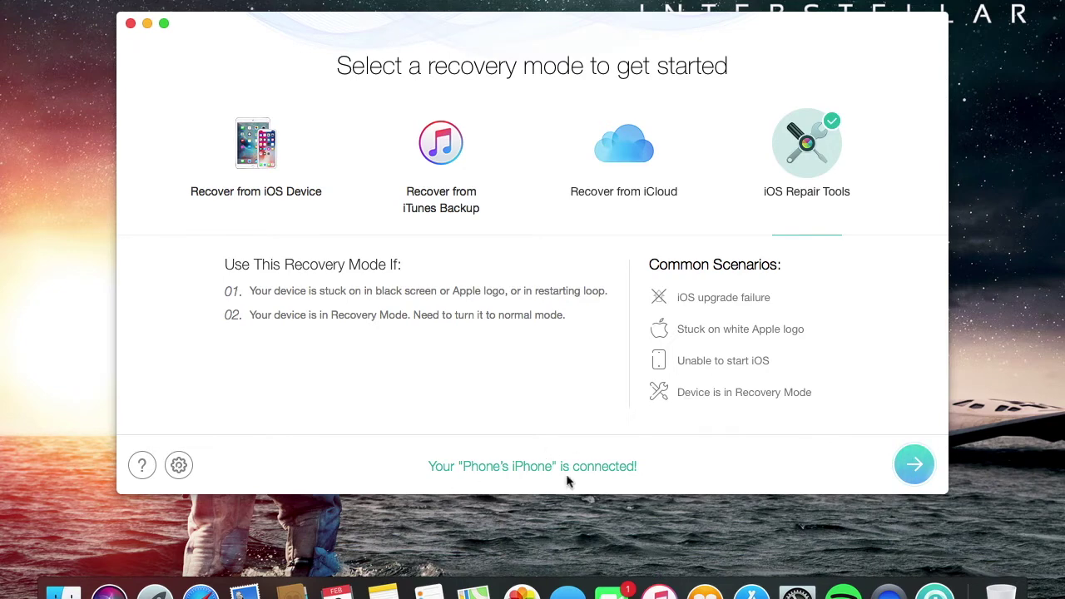
click(178, 466)
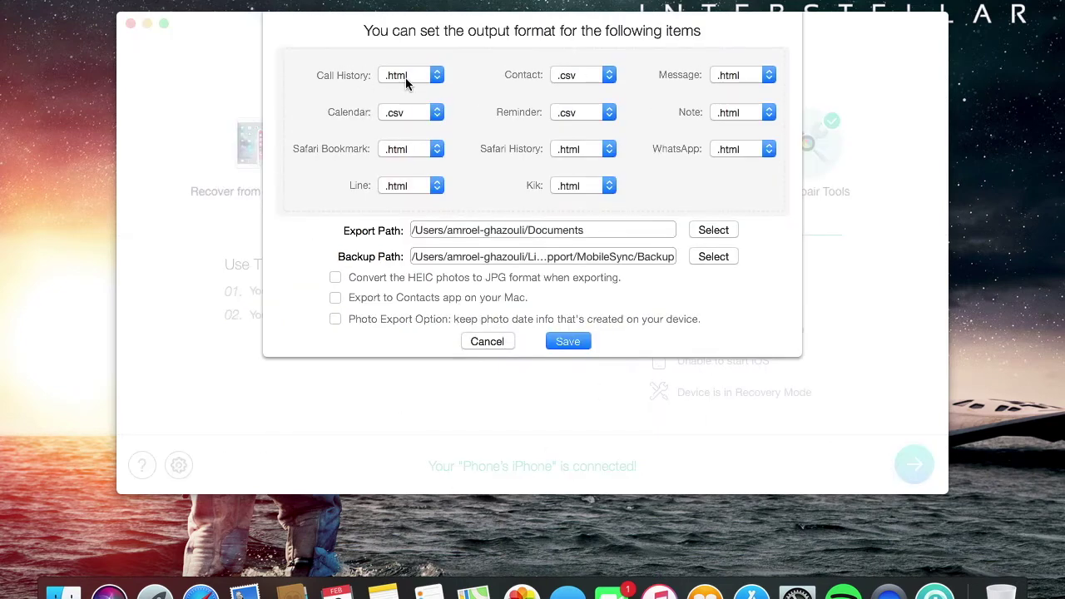
click(741, 148)
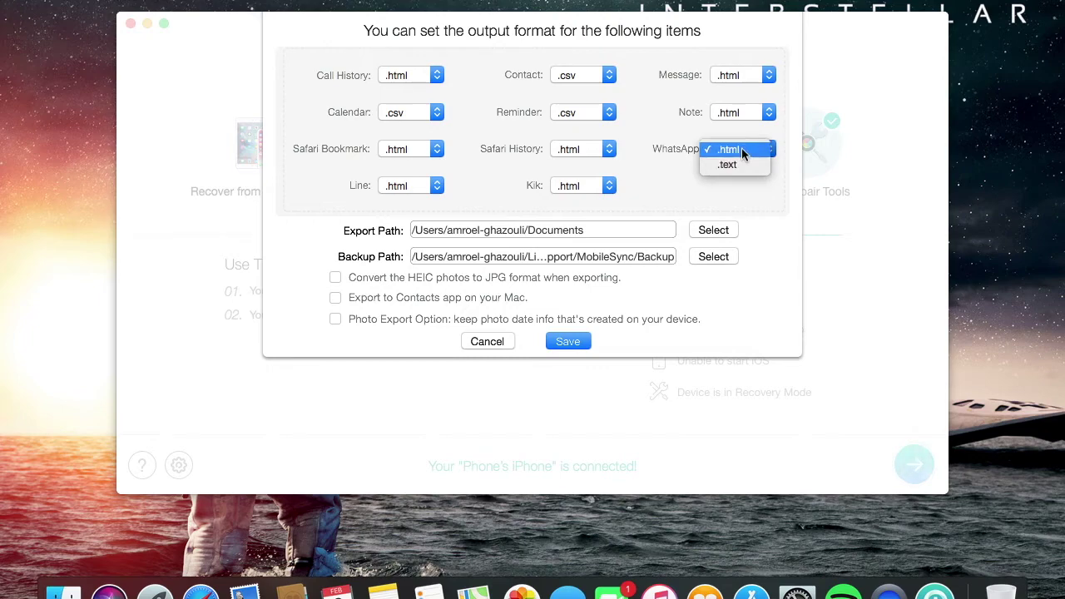
click(743, 152)
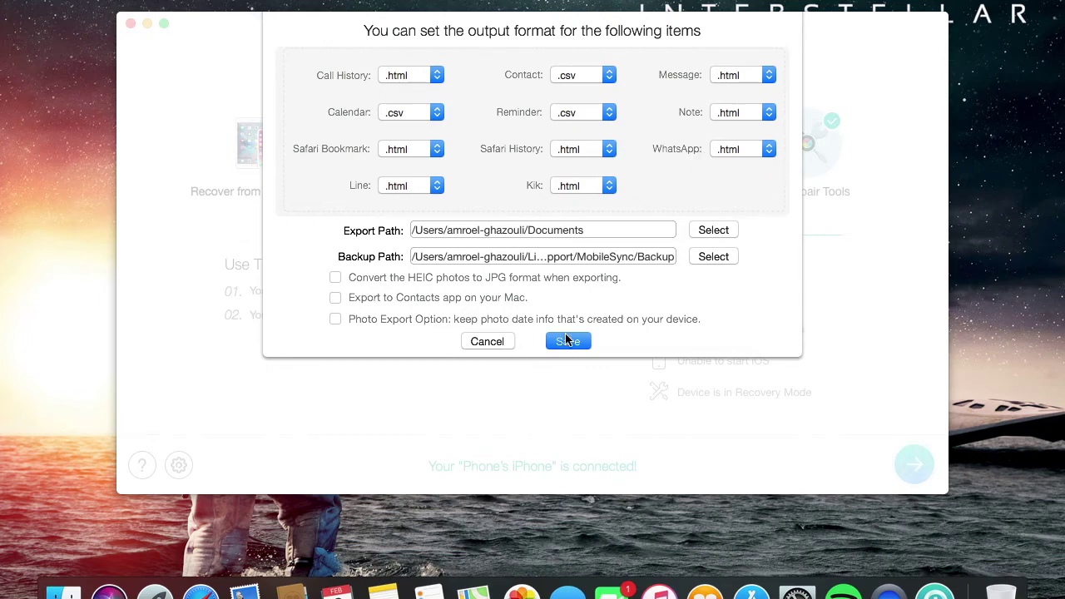
click(561, 346)
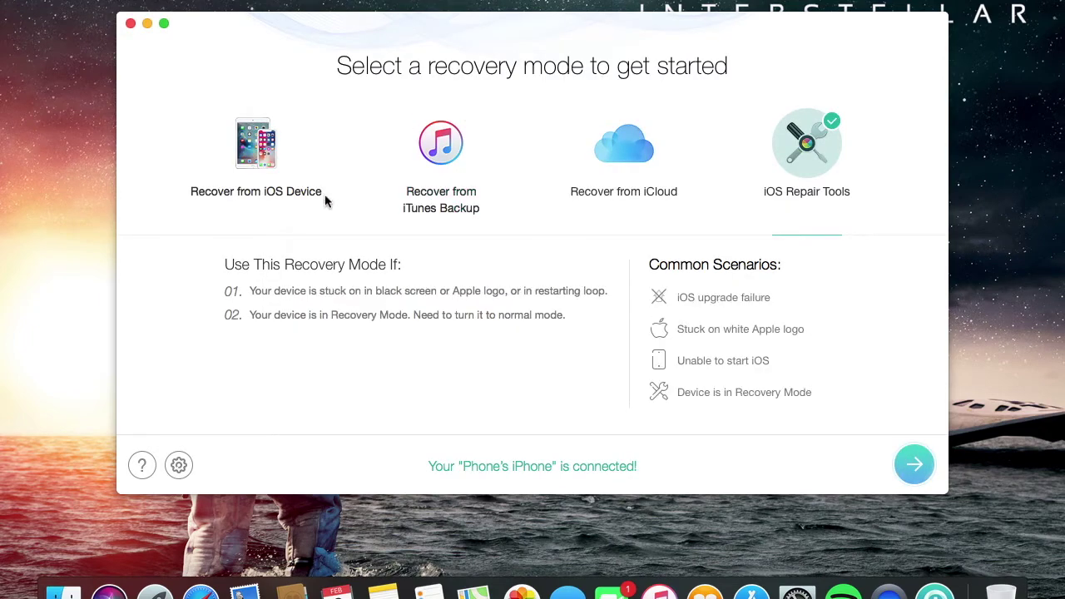
click(257, 144)
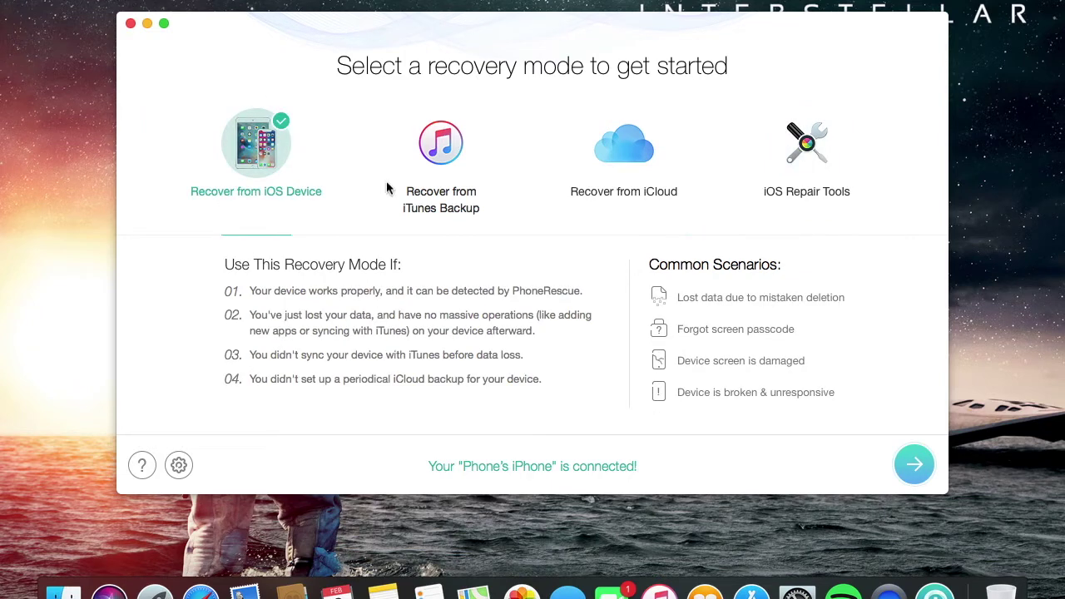
Scan the iPhone with Select All data types, listing Contacts, Notes, Safari History, Bookmarks and Photos
click(916, 468)
scroll(633, 250, down, 5)
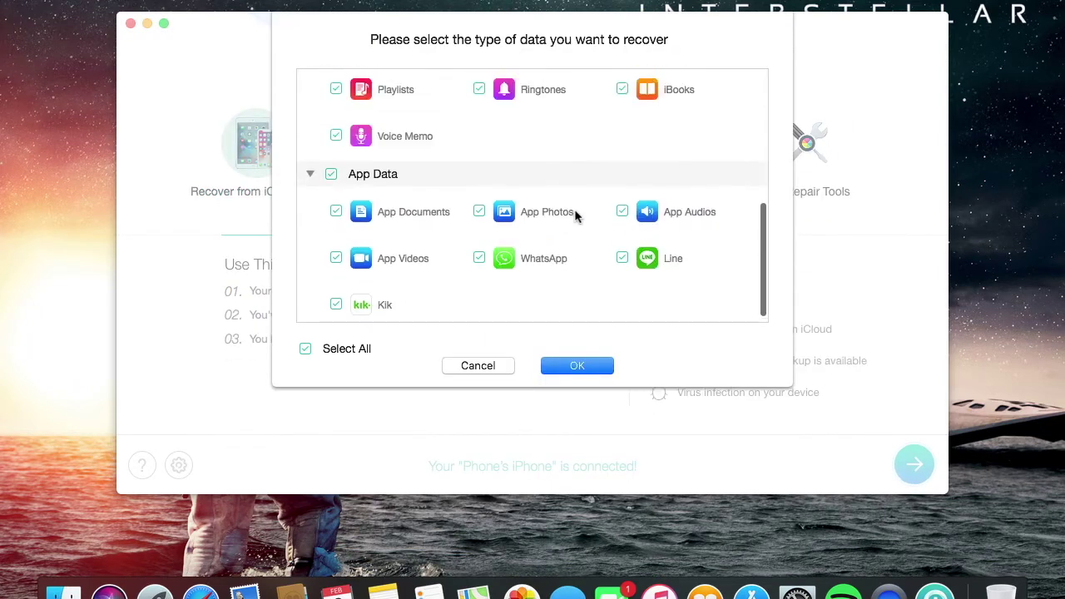
scroll(576, 214, up, 10)
scroll(533, 269, down, 10)
click(570, 373)
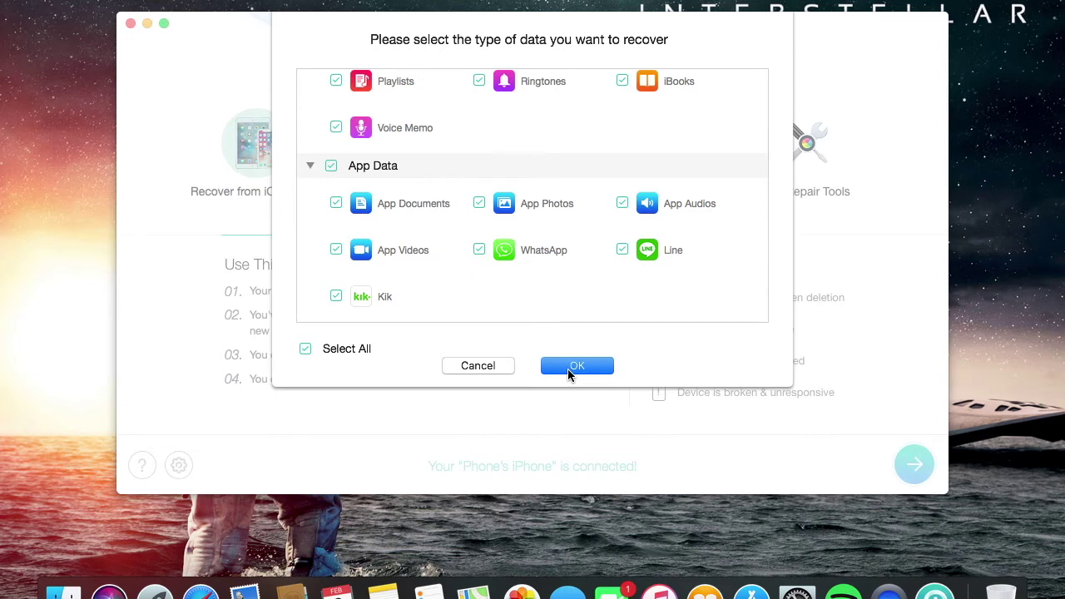
click(568, 371)
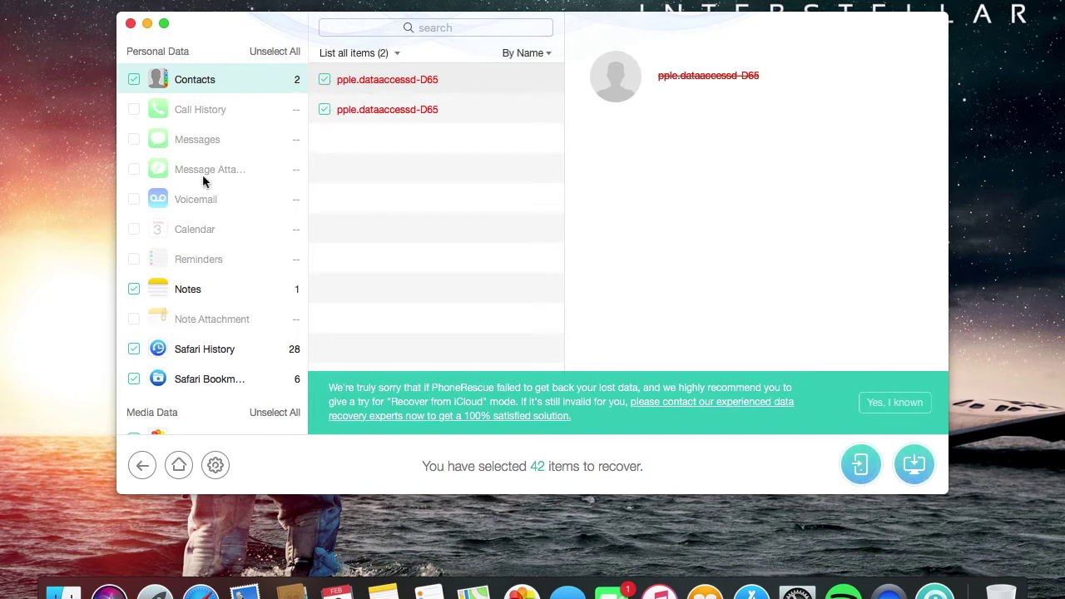
scroll(204, 177, down, 3)
Preview the recovered Notes, export the 42 selected items to the computer, and return home
scroll(174, 291, up, 1)
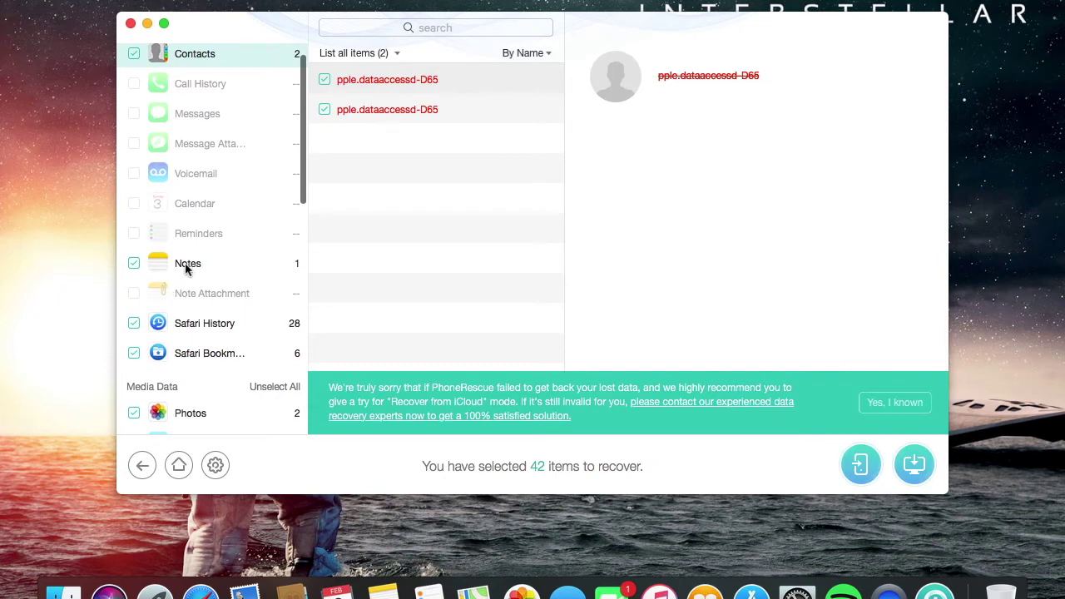
click(187, 266)
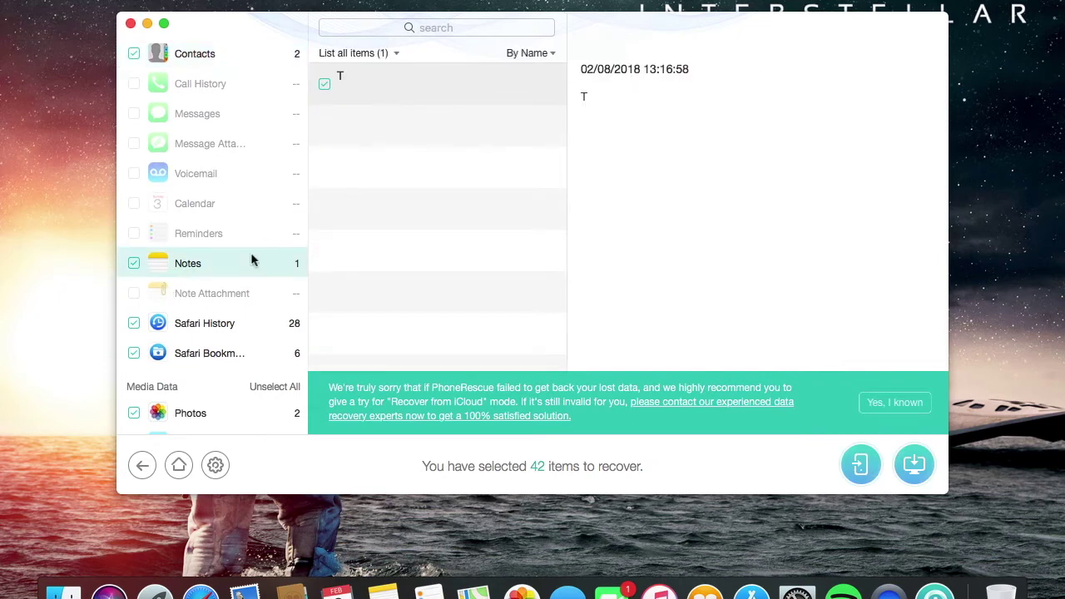
scroll(249, 274, down, 1)
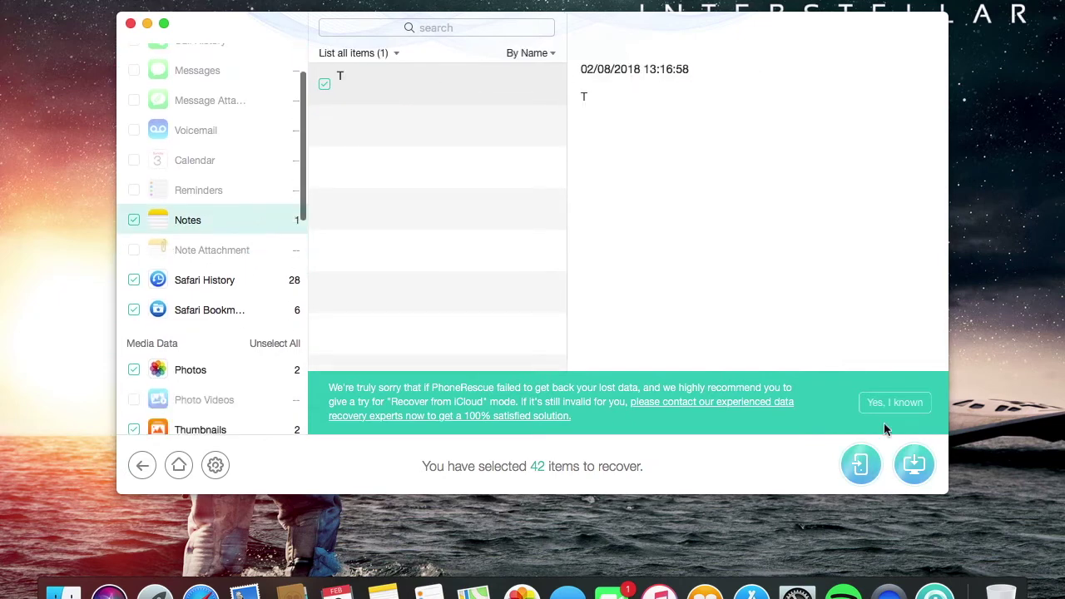
click(911, 468)
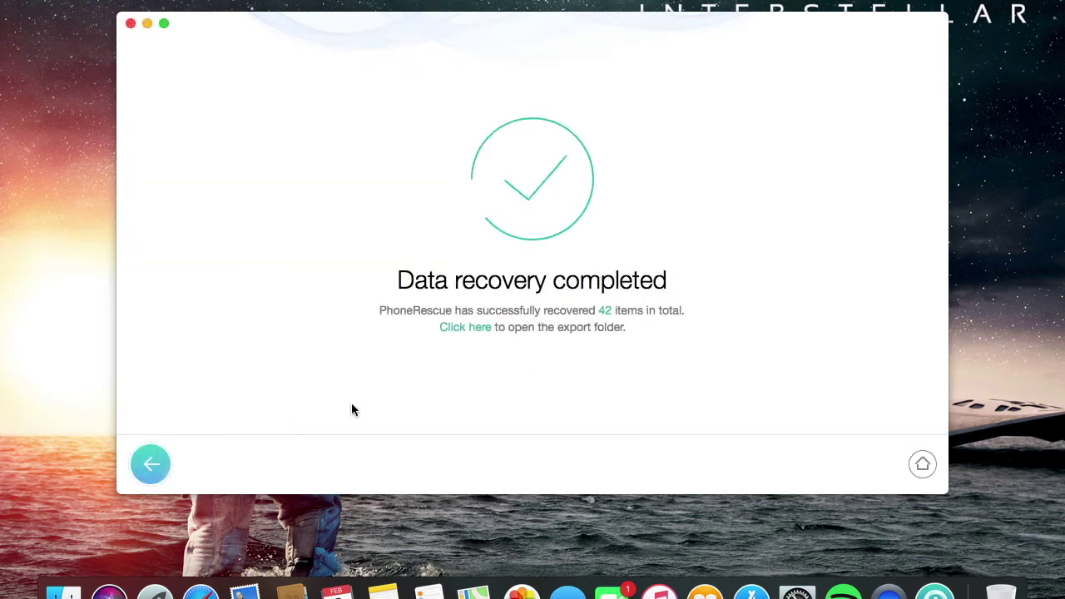
click(150, 465)
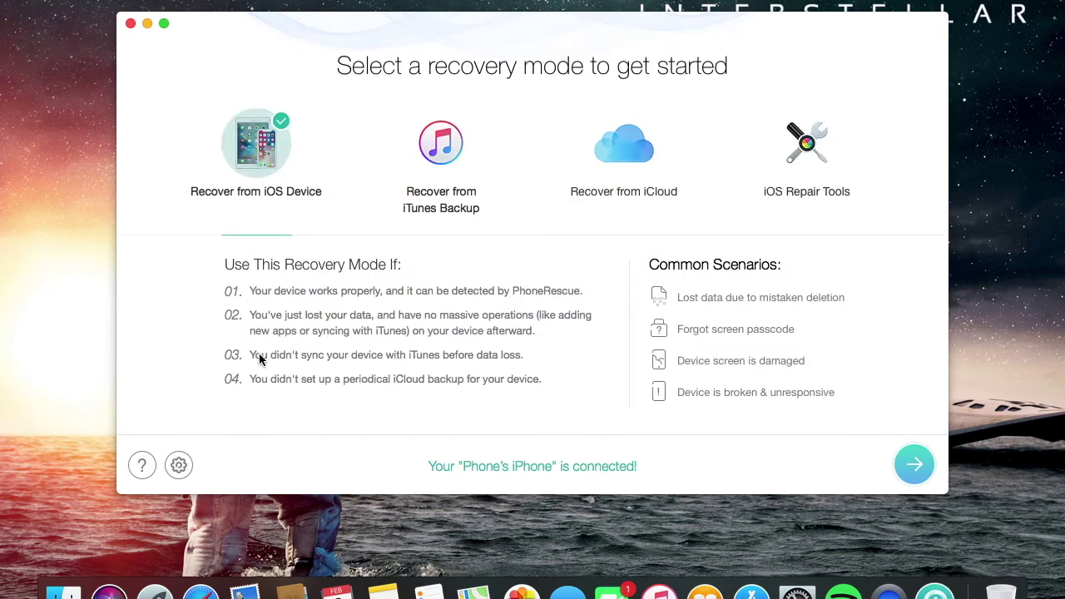
Rescan the iPhone with all data types confirmed and scroll through the found items
click(913, 463)
click(604, 373)
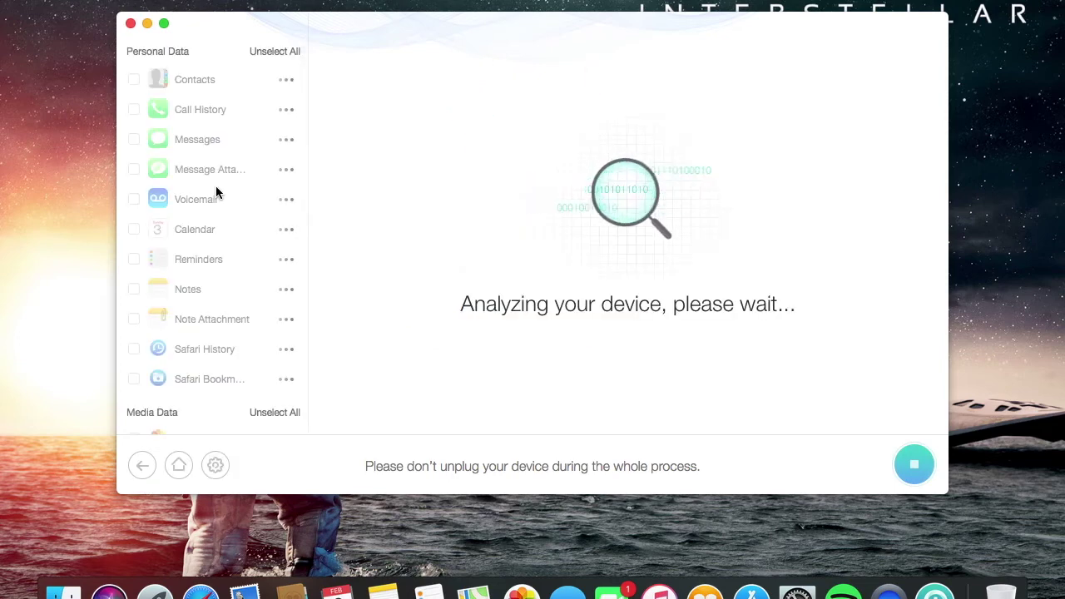
scroll(215, 192, down, 15)
scroll(215, 188, up, 15)
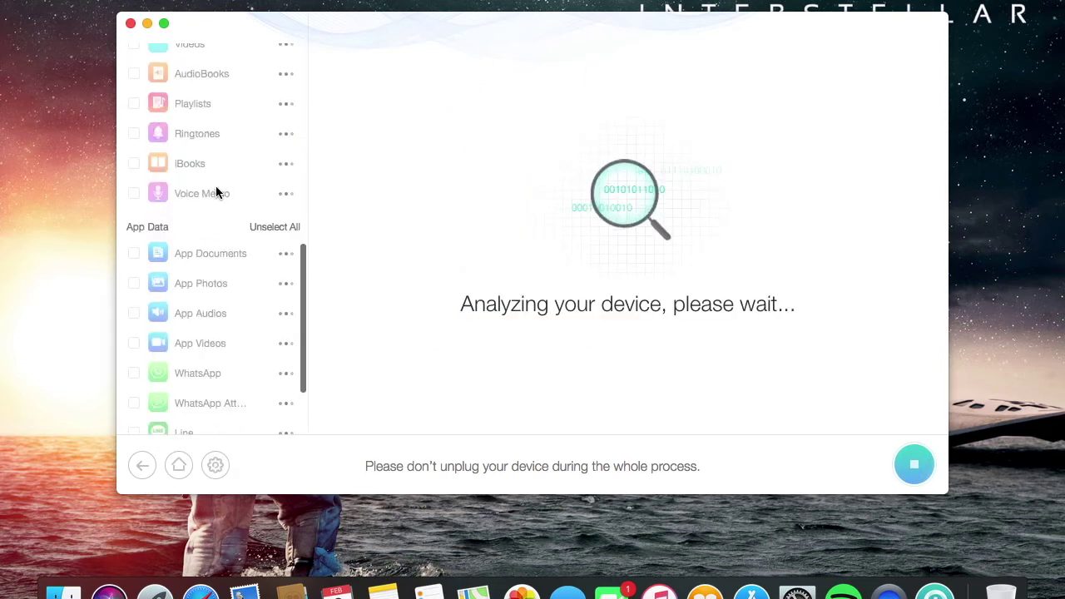
scroll(215, 192, down, 15)
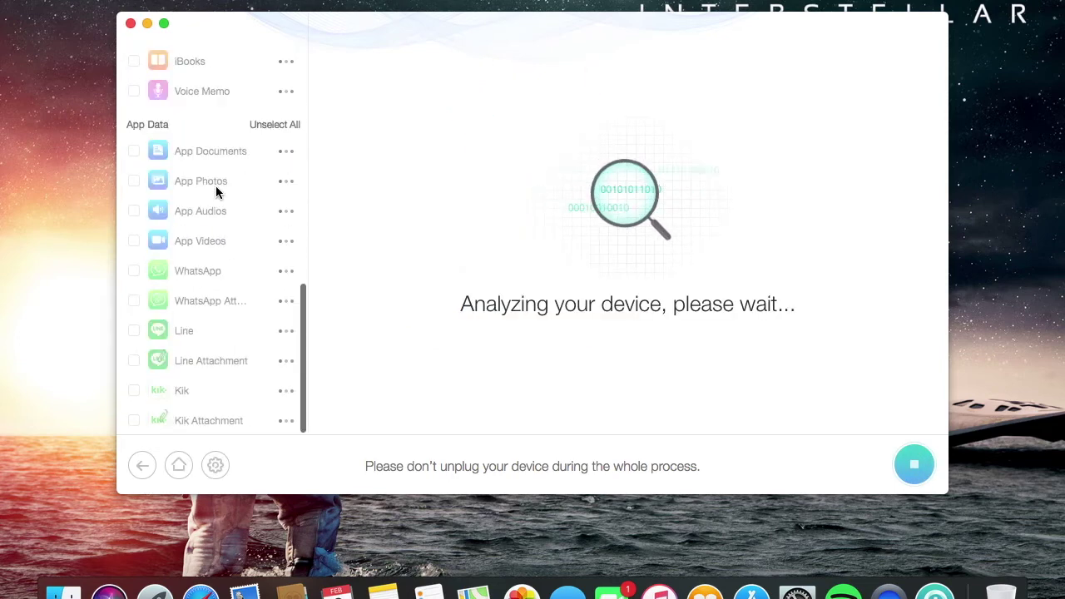
scroll(216, 192, up, 1)
scroll(215, 192, down, 1)
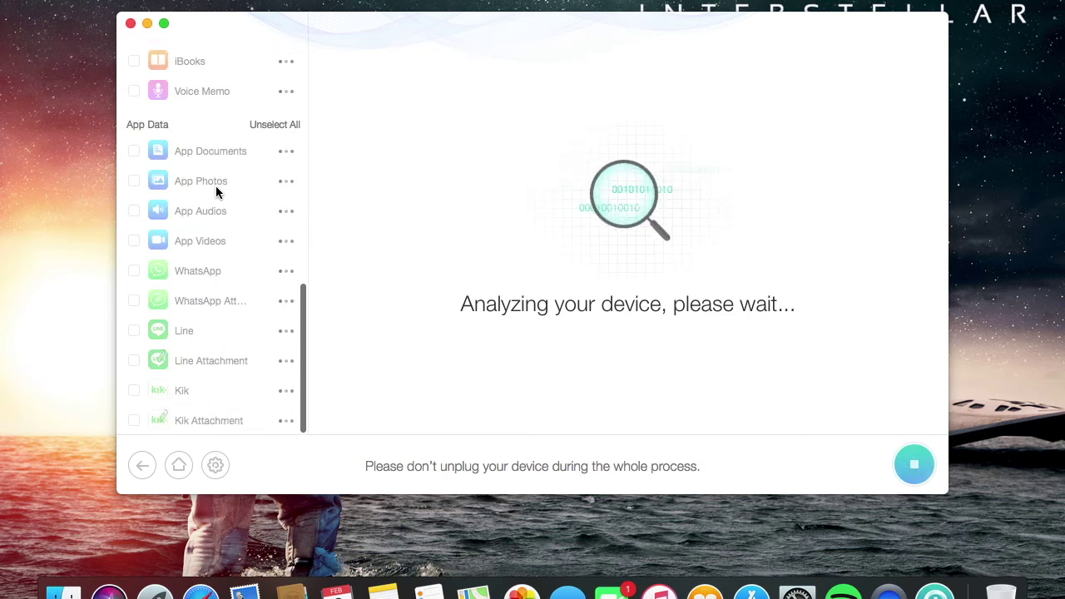
scroll(215, 190, up, 2)
scroll(216, 190, up, 10)
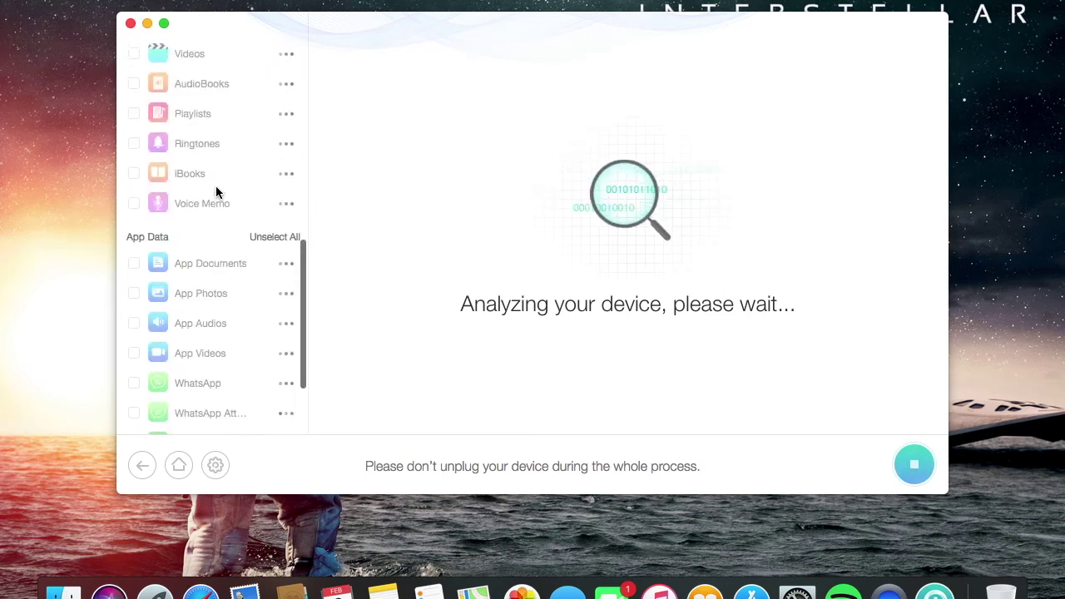
scroll(215, 190, up, 3)
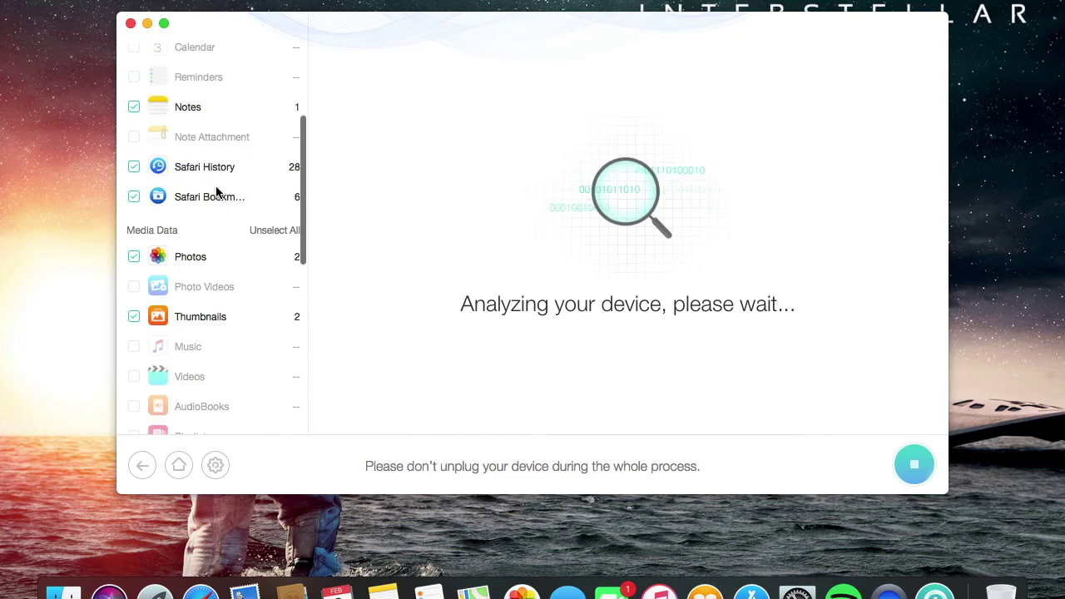
Review Photos, Thumbnails and App Documents, then recover all 42 selected items to the computer
click(205, 295)
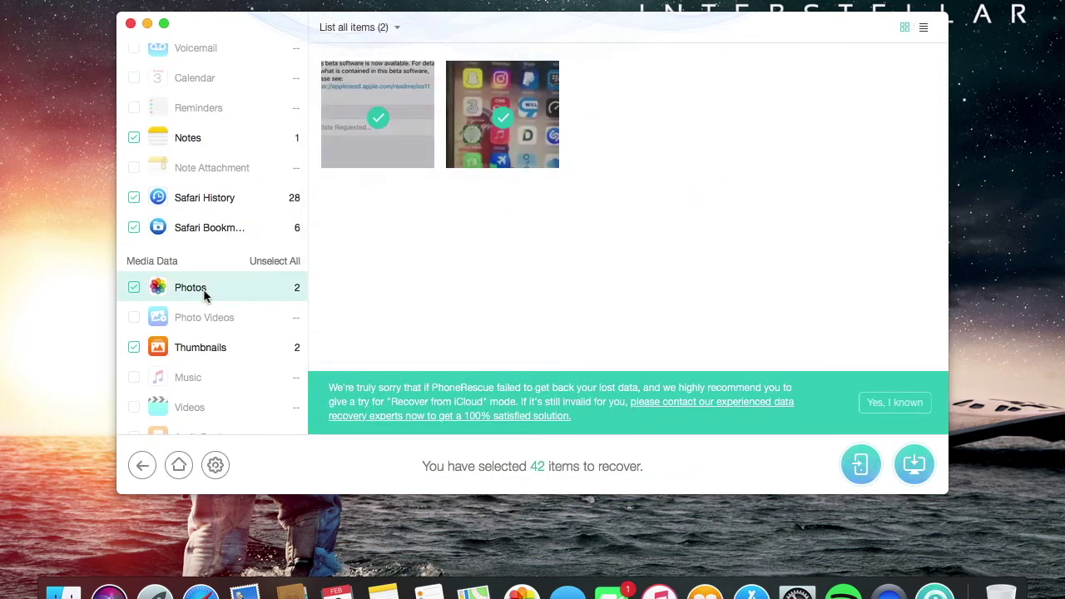
click(200, 348)
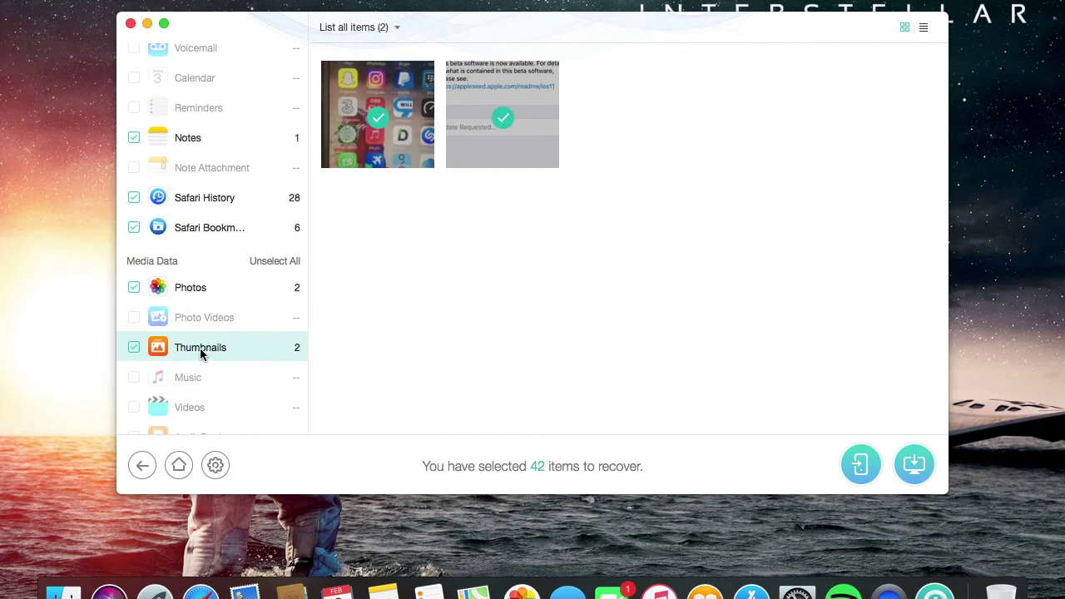
scroll(200, 354, down, 4)
scroll(200, 353, down, 5)
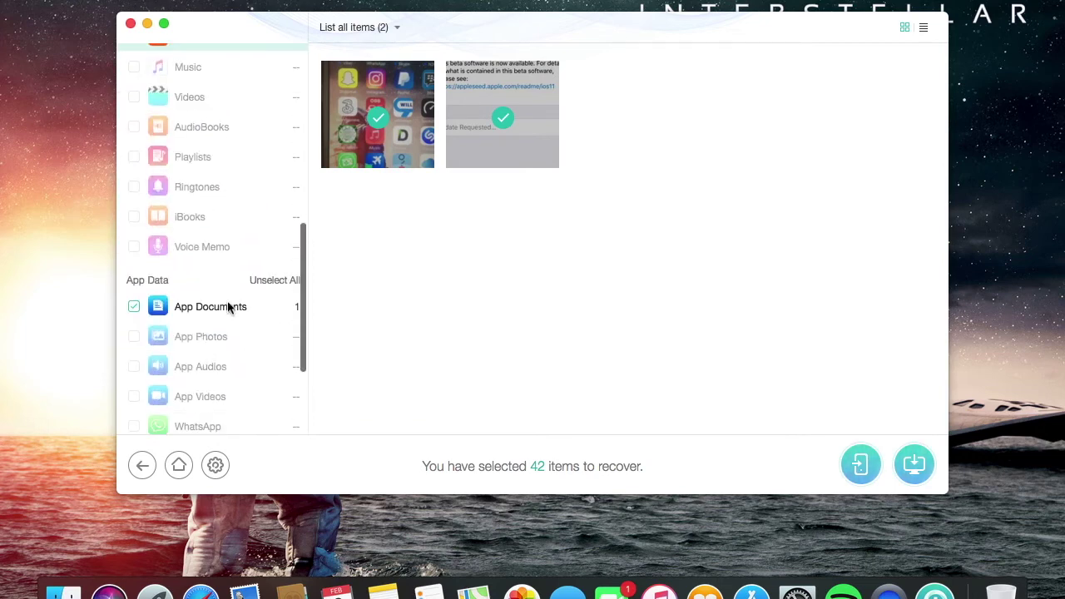
click(231, 308)
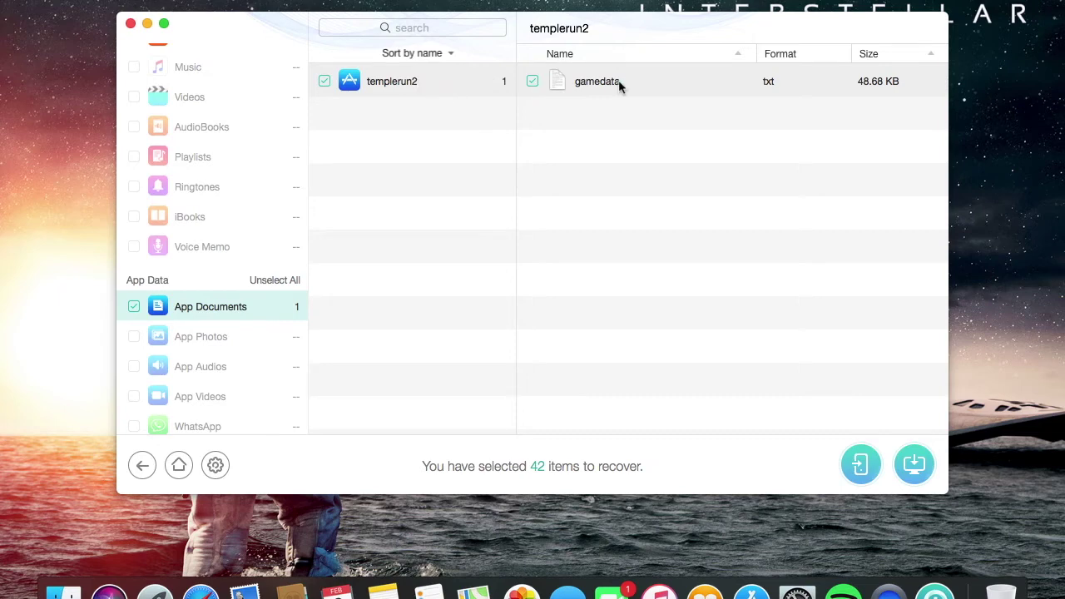
scroll(244, 356, down, 4)
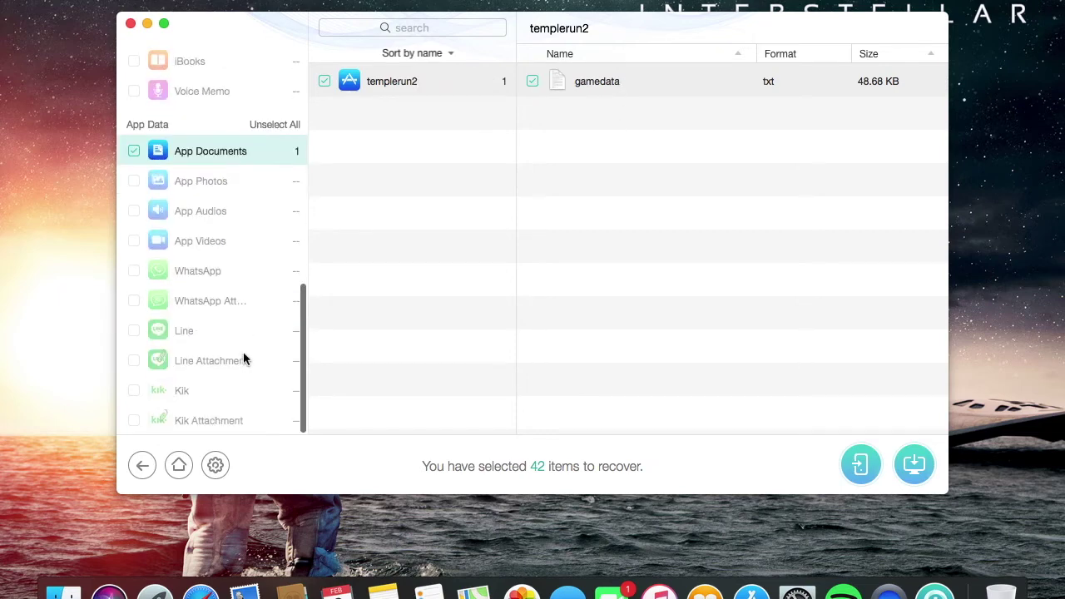
scroll(219, 269, up, 4)
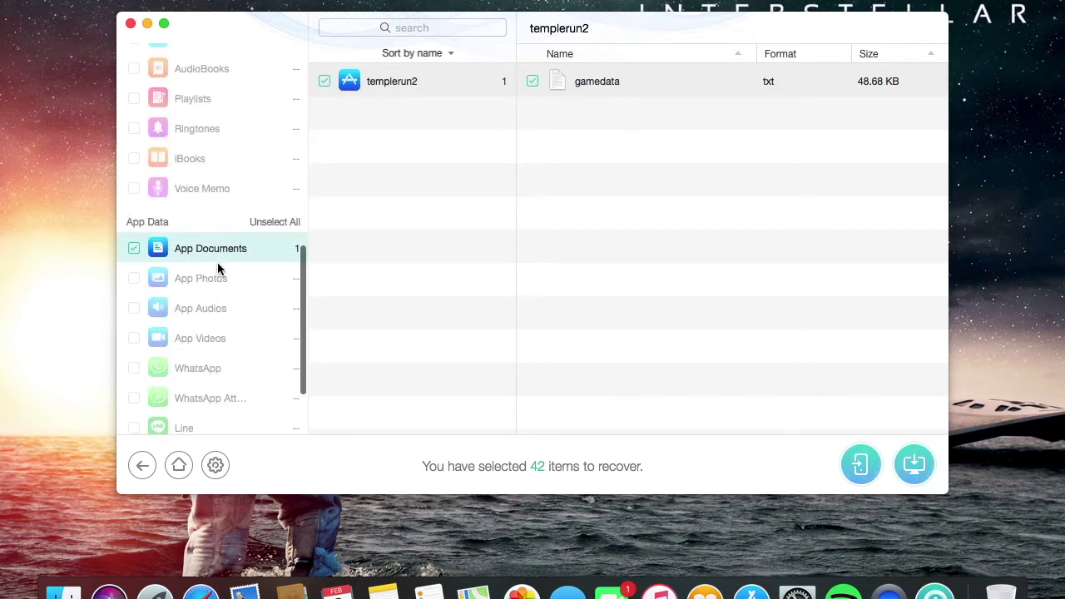
scroll(217, 264, up, 10)
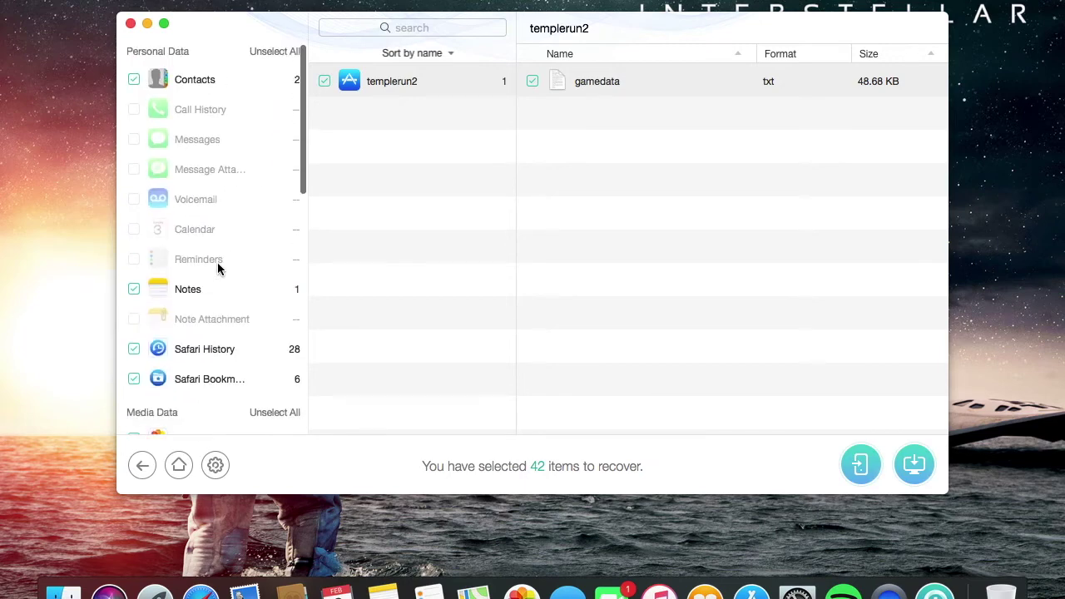
scroll(190, 356, down, 3)
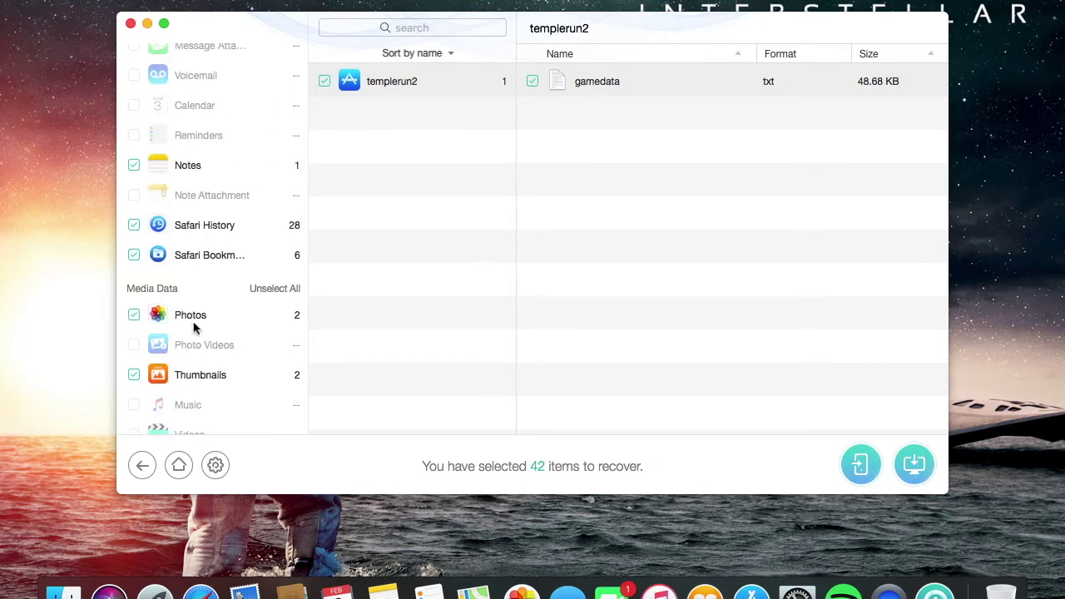
click(191, 316)
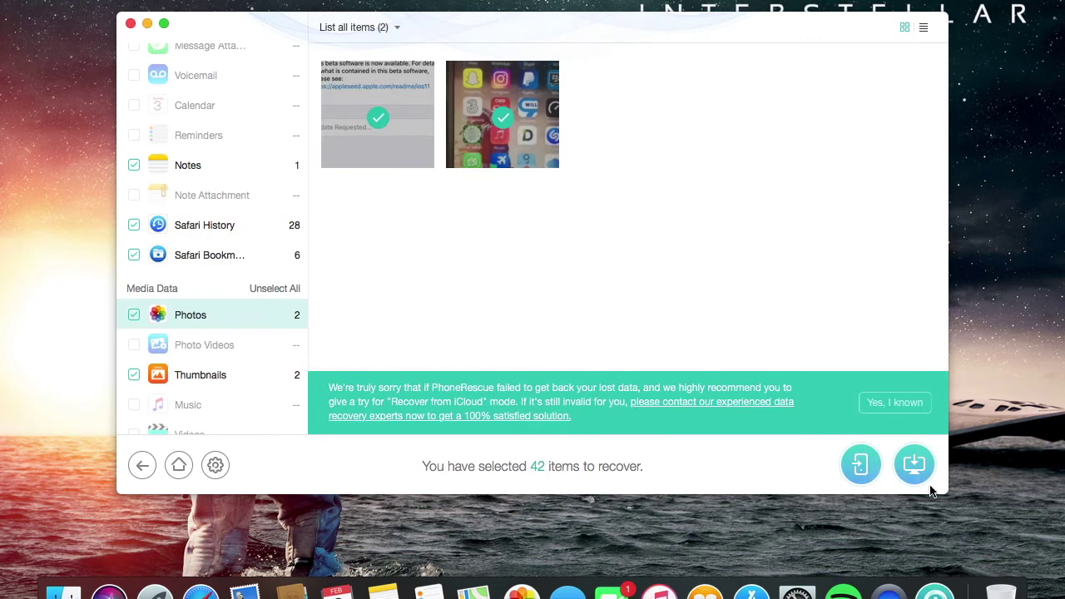
click(913, 466)
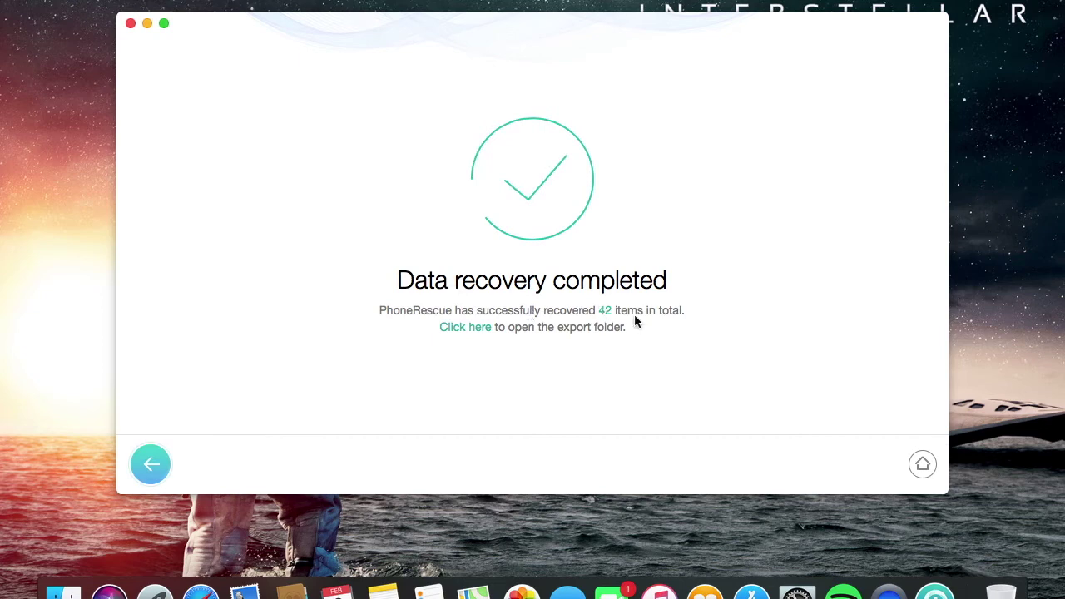
Open the PhoneRescue-Export-2018-02-08-1 folder and check the recovered note in Notes
click(465, 329)
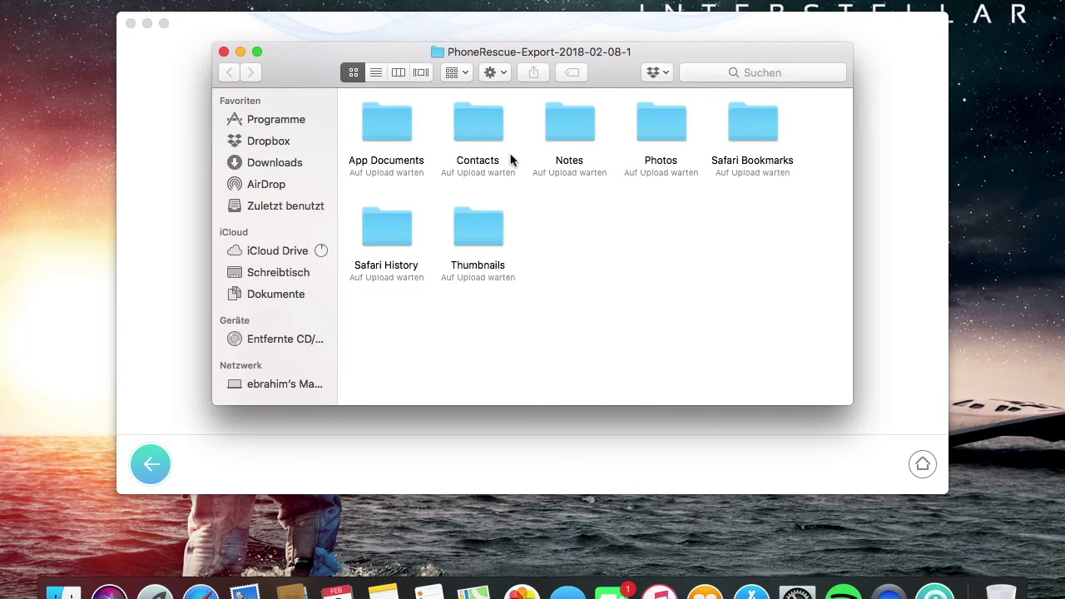
double_click(581, 123)
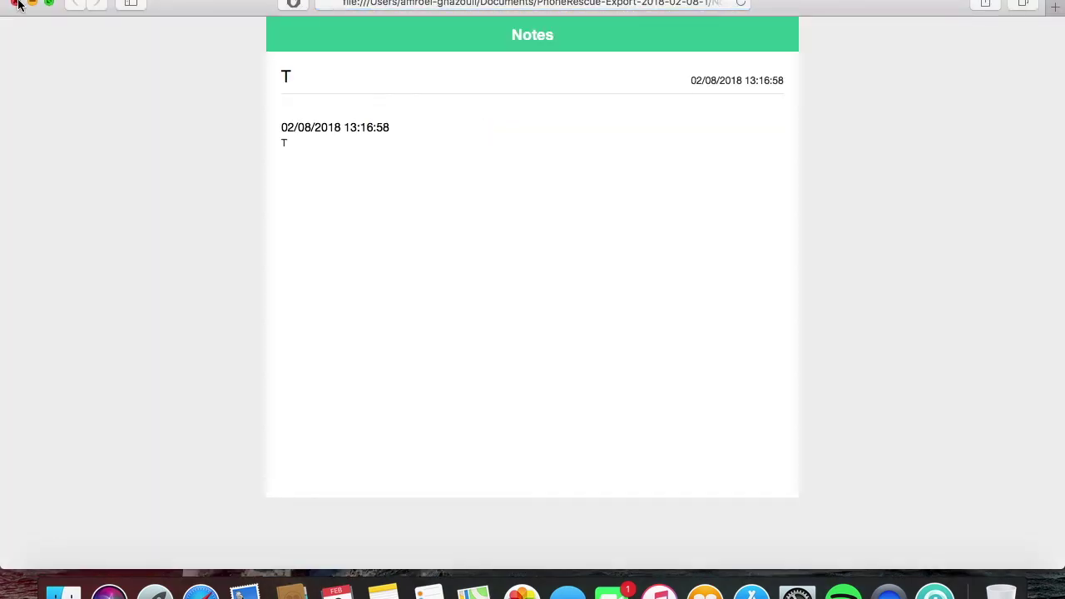
click(19, 5)
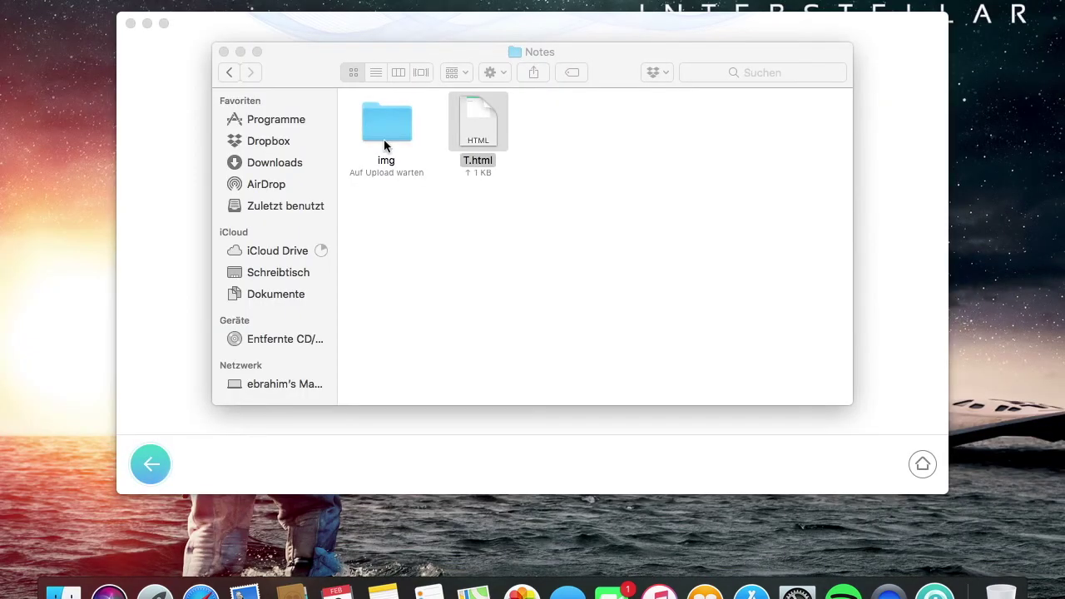
click(224, 72)
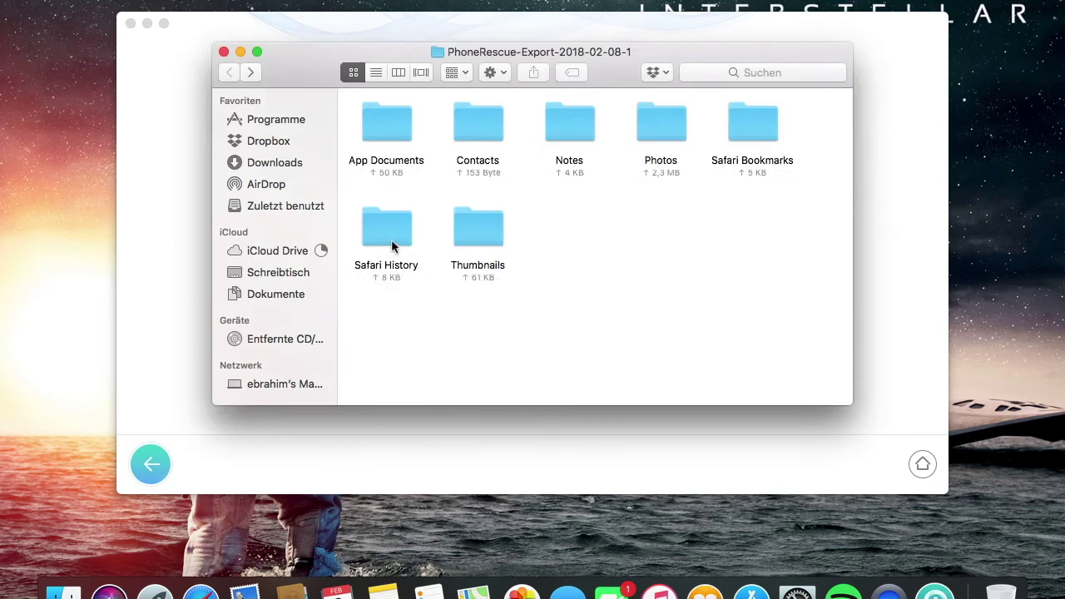
View IMG_0003.JPG in the Photos folder, then select Recover from iTunes Backup in PhoneRescue
double_click(665, 123)
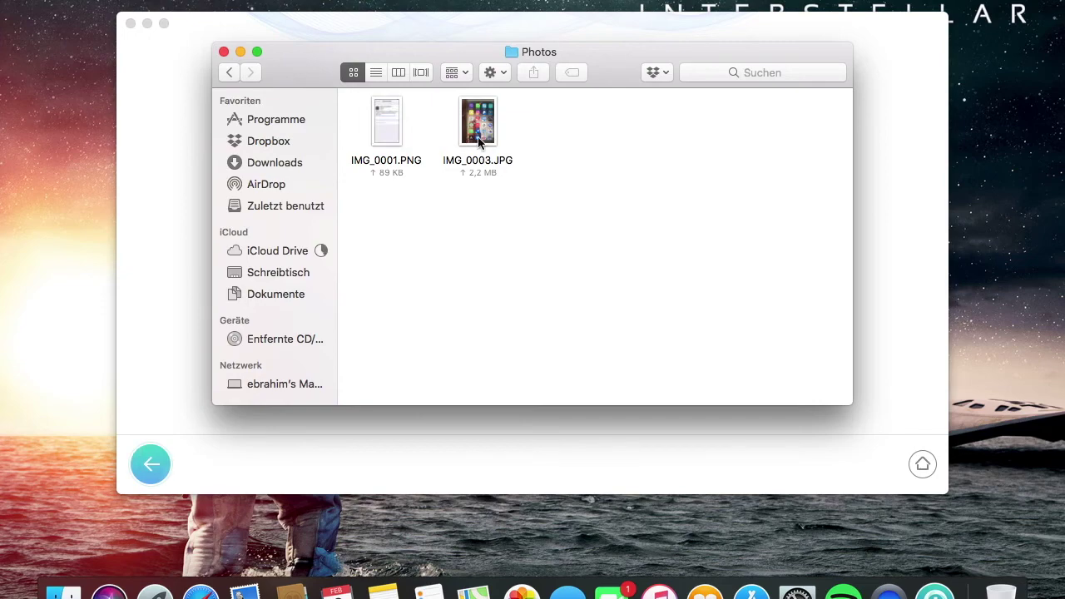
double_click(479, 133)
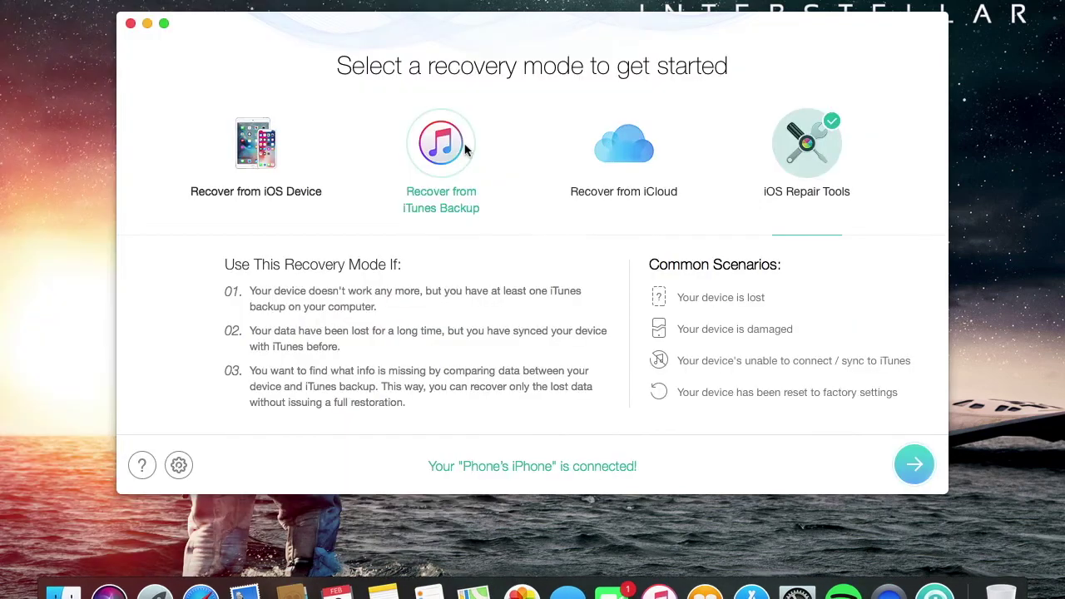
click(466, 150)
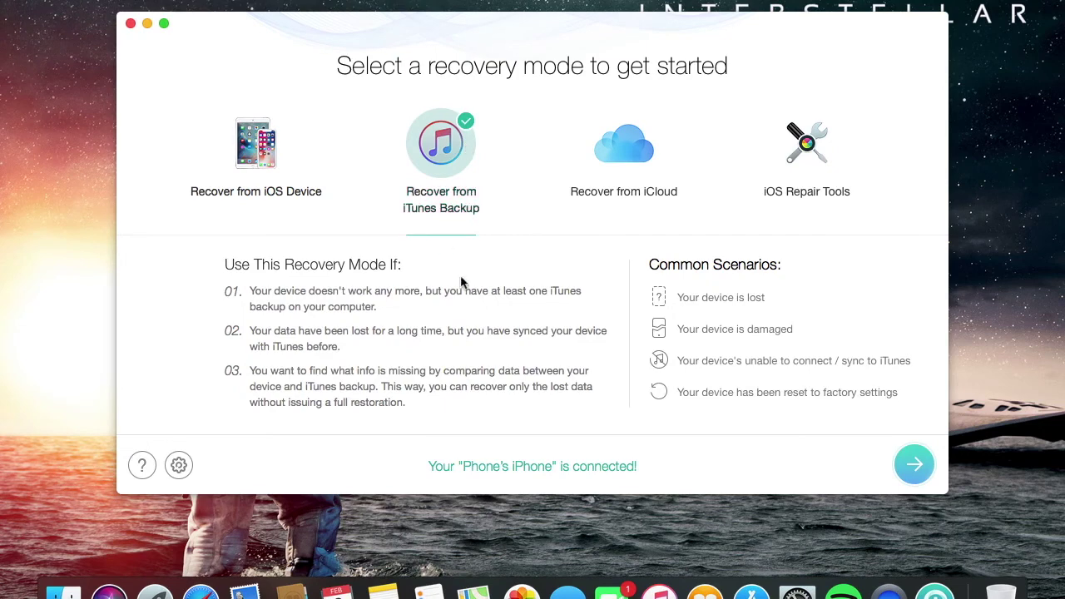
click(916, 465)
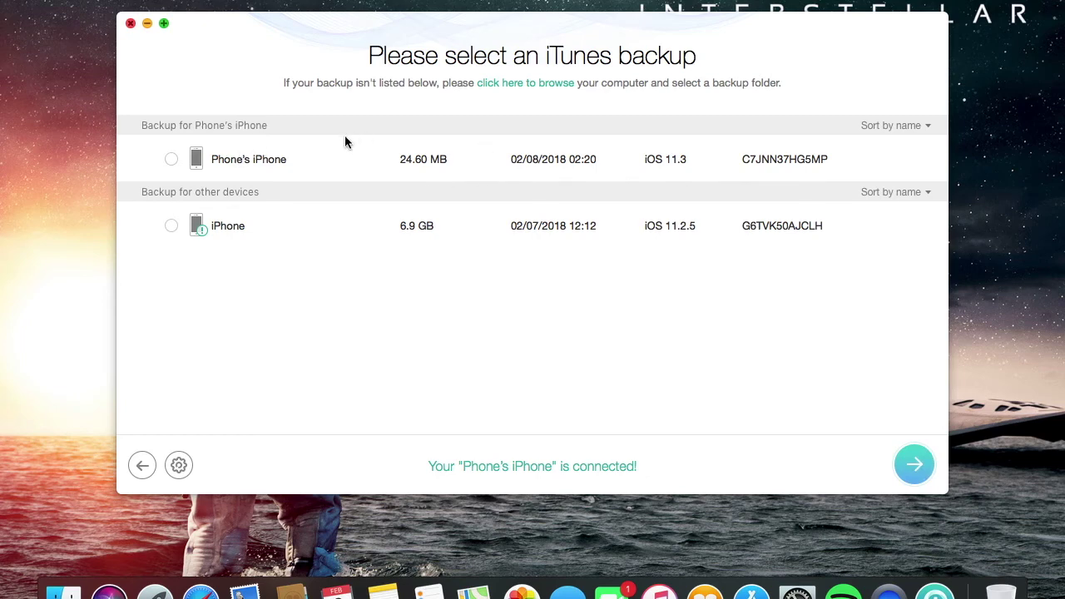
click(432, 158)
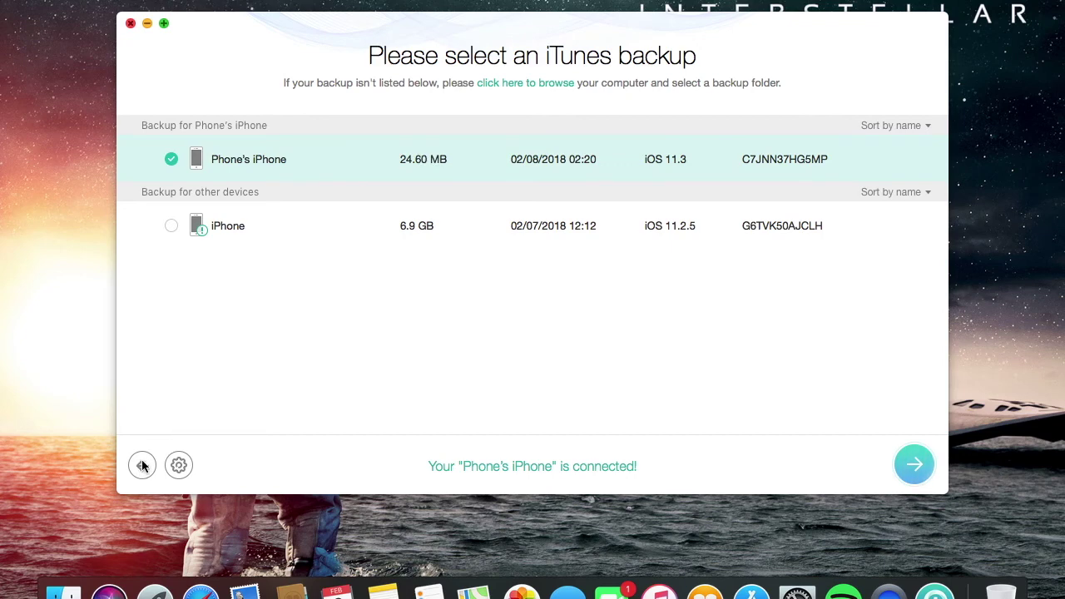
click(921, 471)
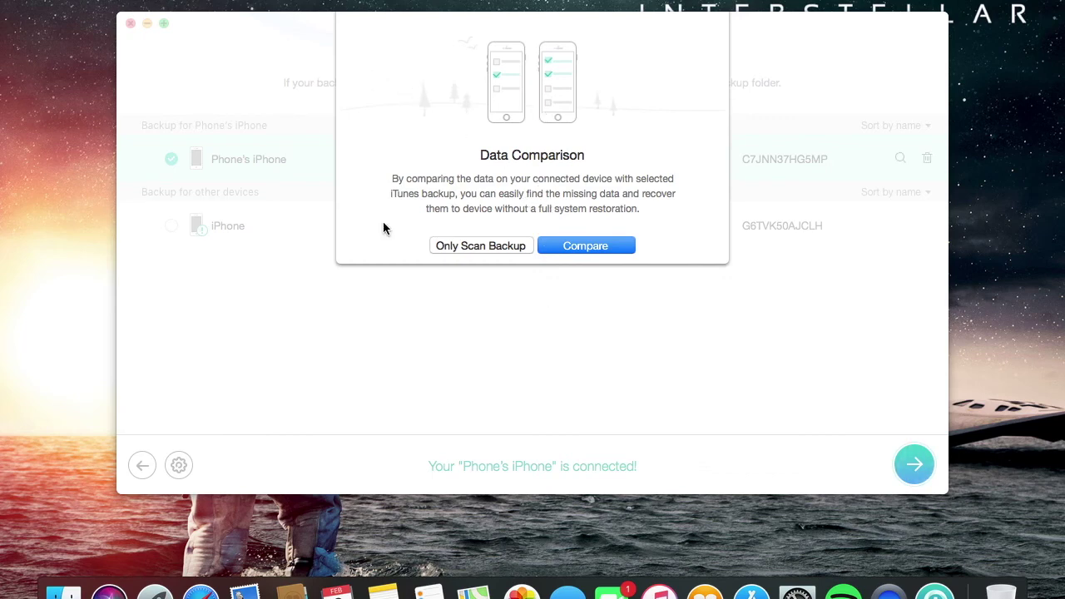
Compare the backup with the connected iPhone, view the 3 differing Safari History entries, and return home
click(573, 246)
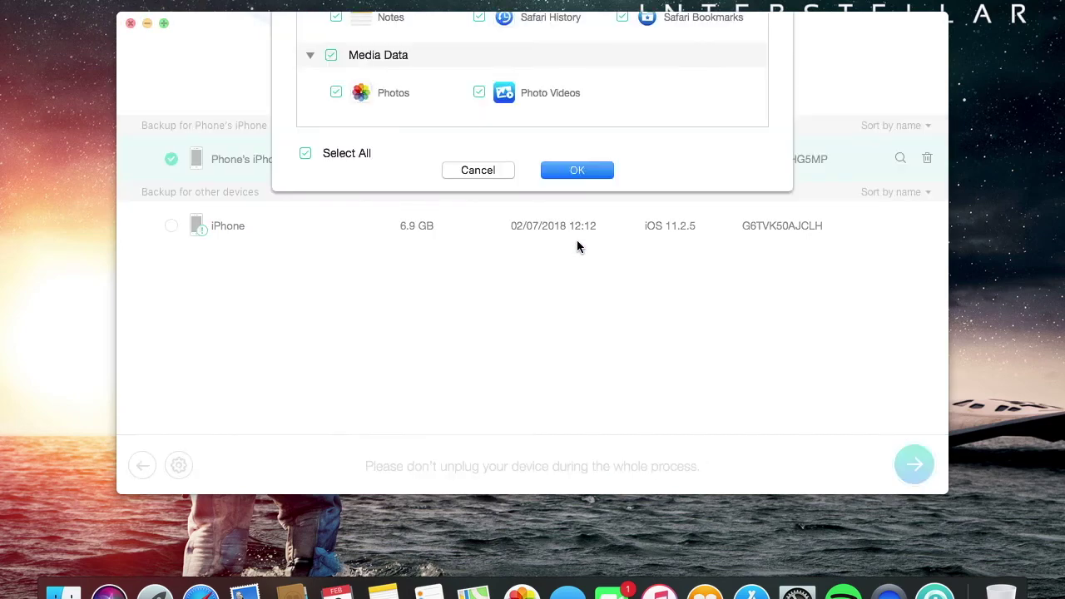
click(574, 366)
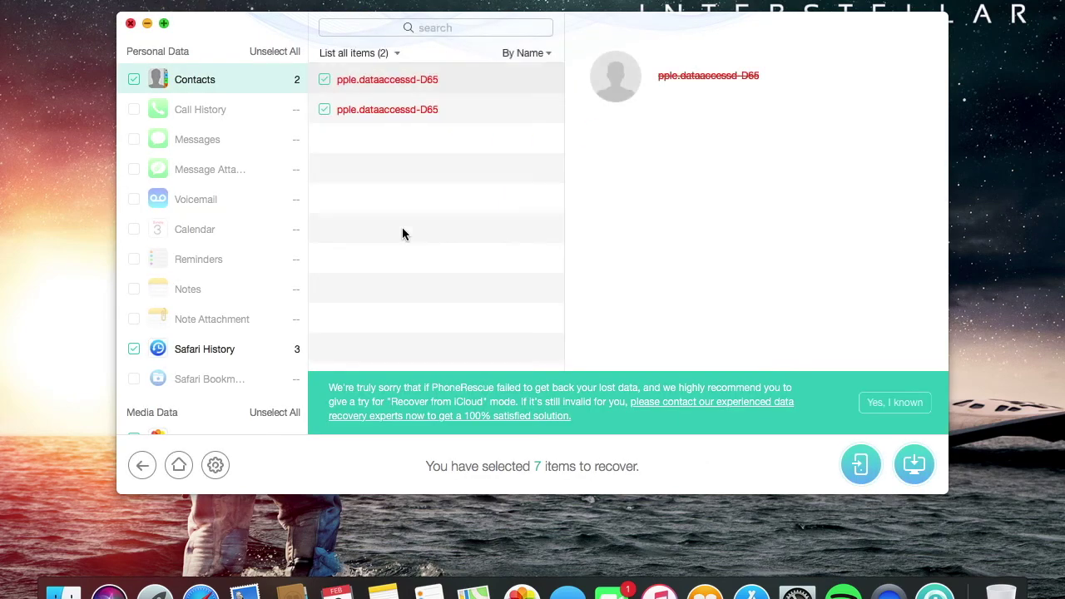
click(256, 351)
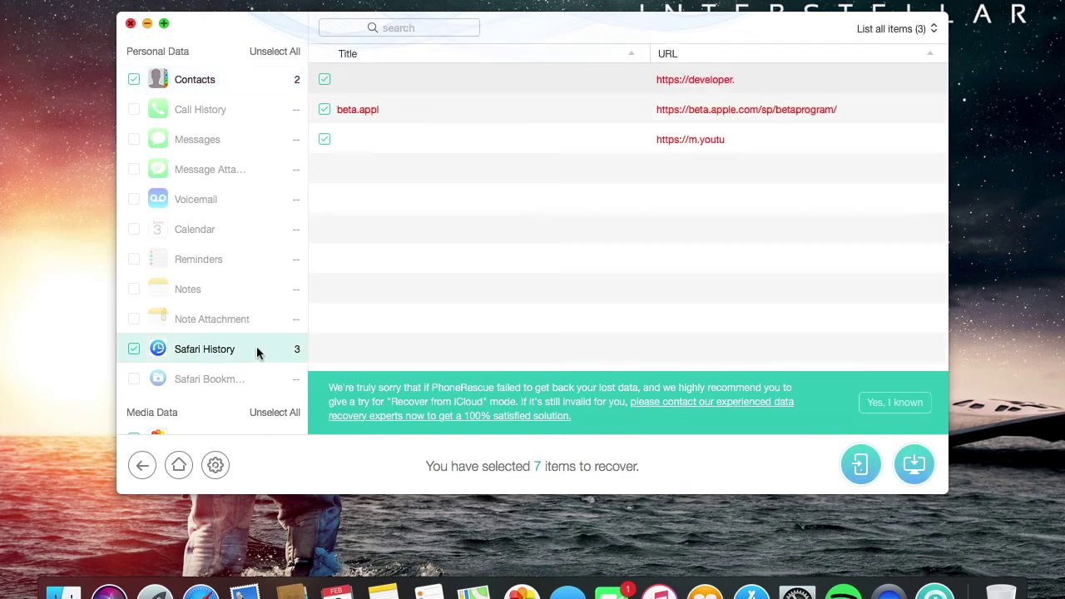
click(191, 464)
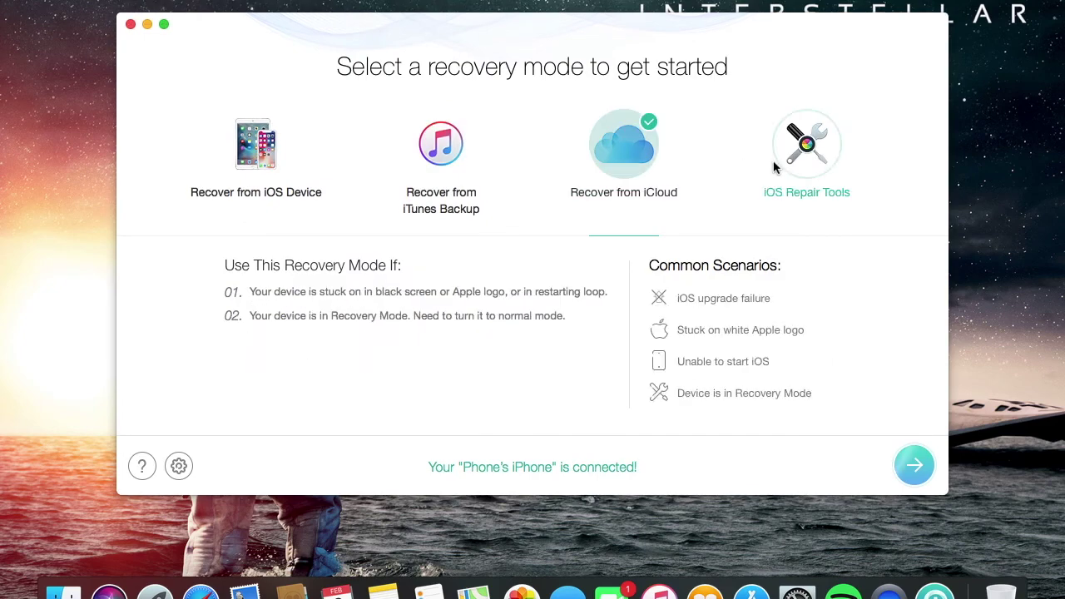
Select the iOS Repair Tools mode, then Recover from iOS Device on the recovery-mode screen
click(795, 204)
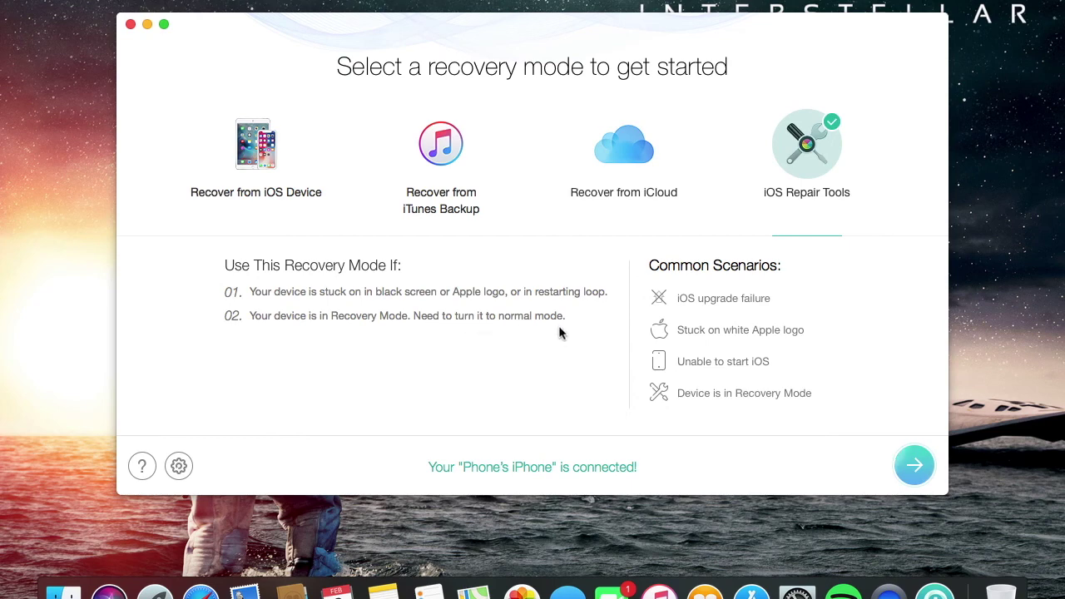
click(258, 154)
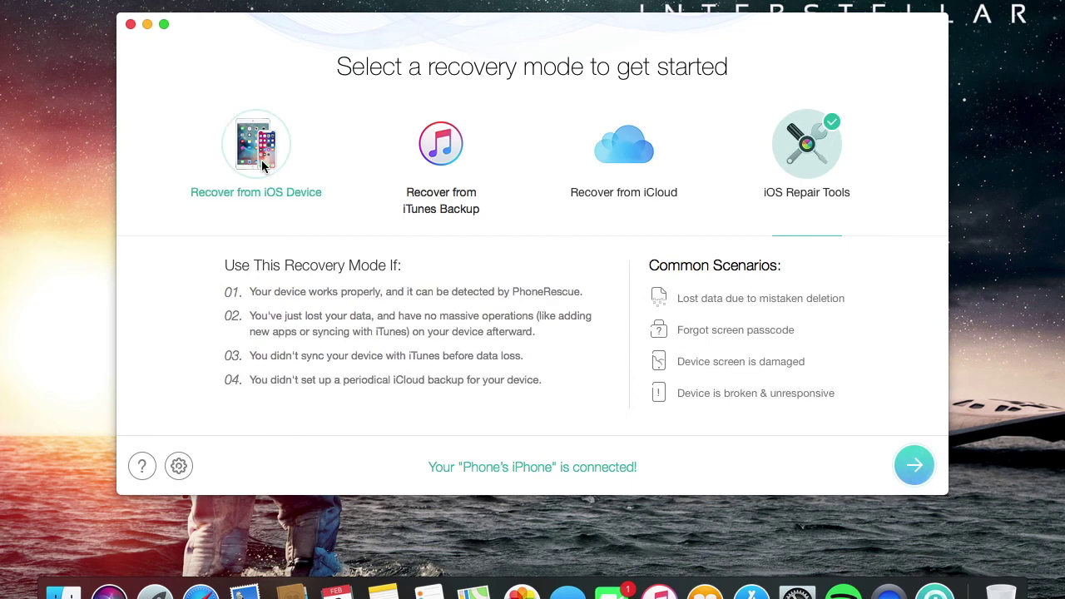